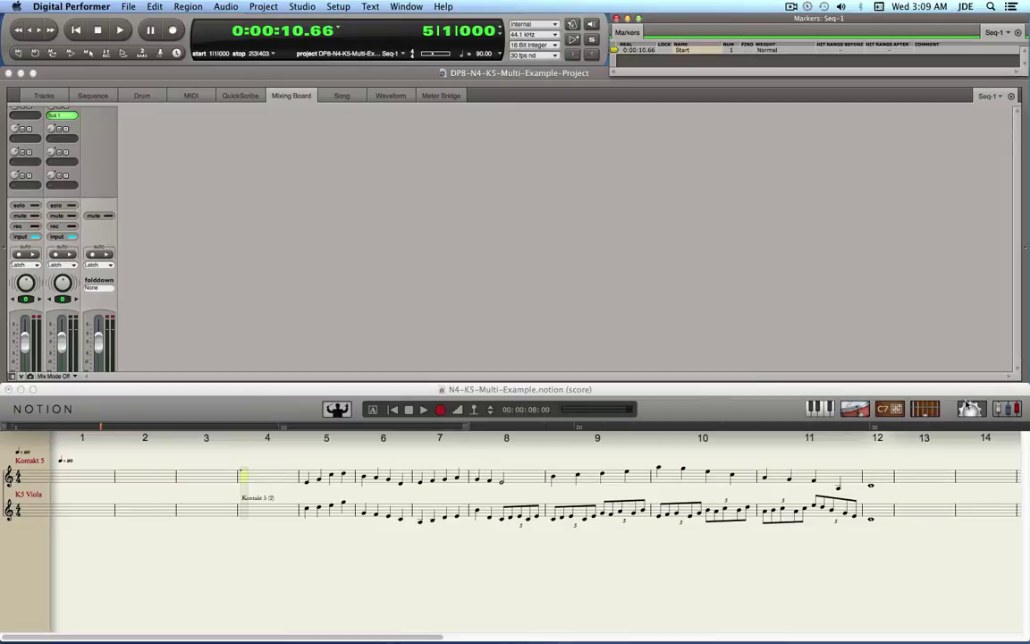
- Enter score setup and examine the available VST instruments and the two existing Kontakt staves
{"action": "left_click", "coordinate": [971, 408]}
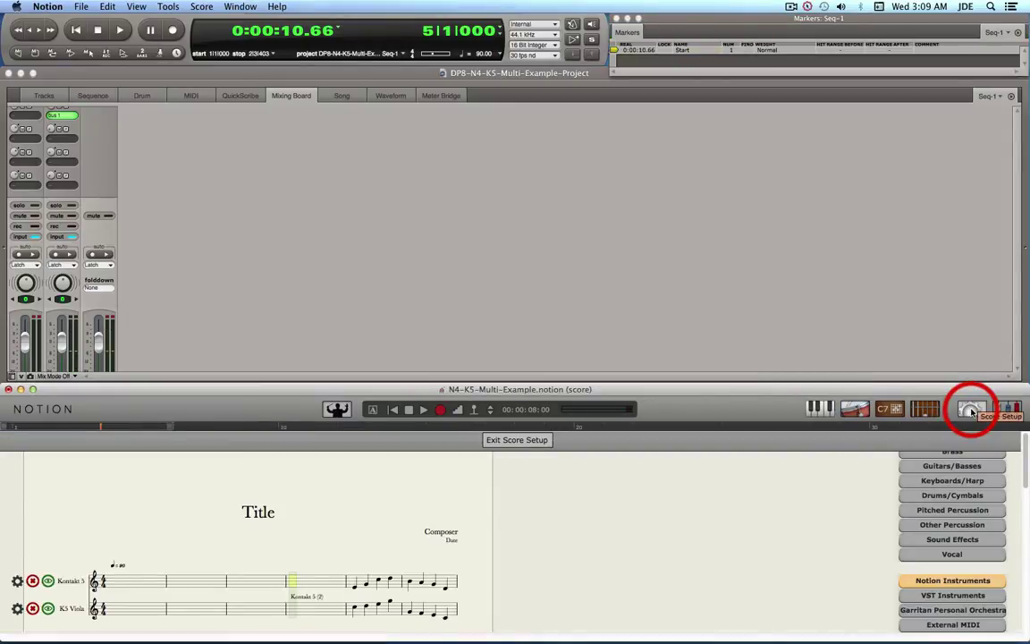
{"action": "left_click", "coordinate": [945, 599]}
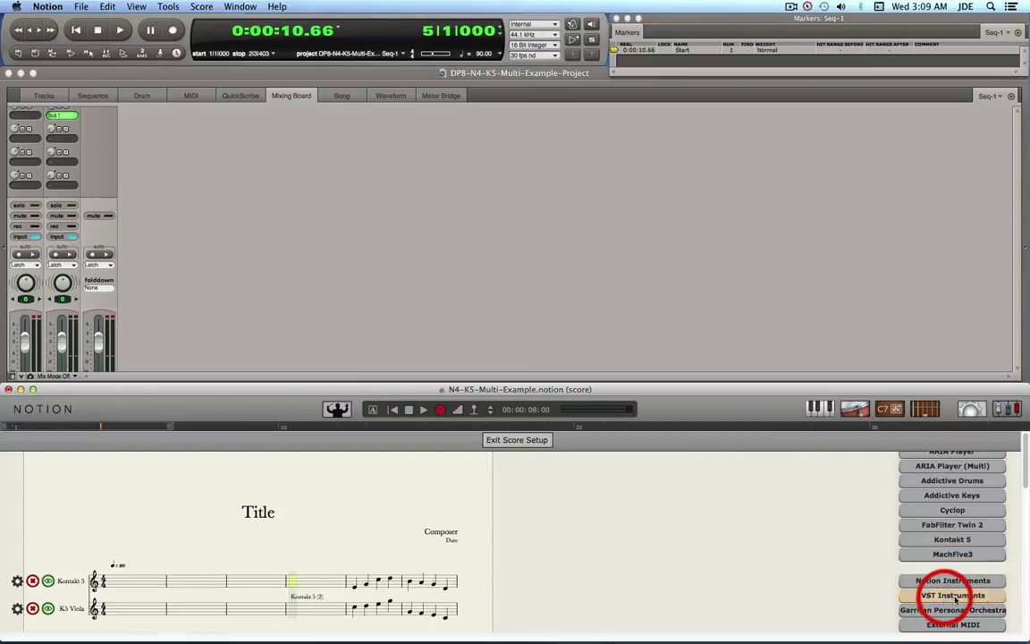
{"action": "mouse_move", "coordinate": [961, 542]}
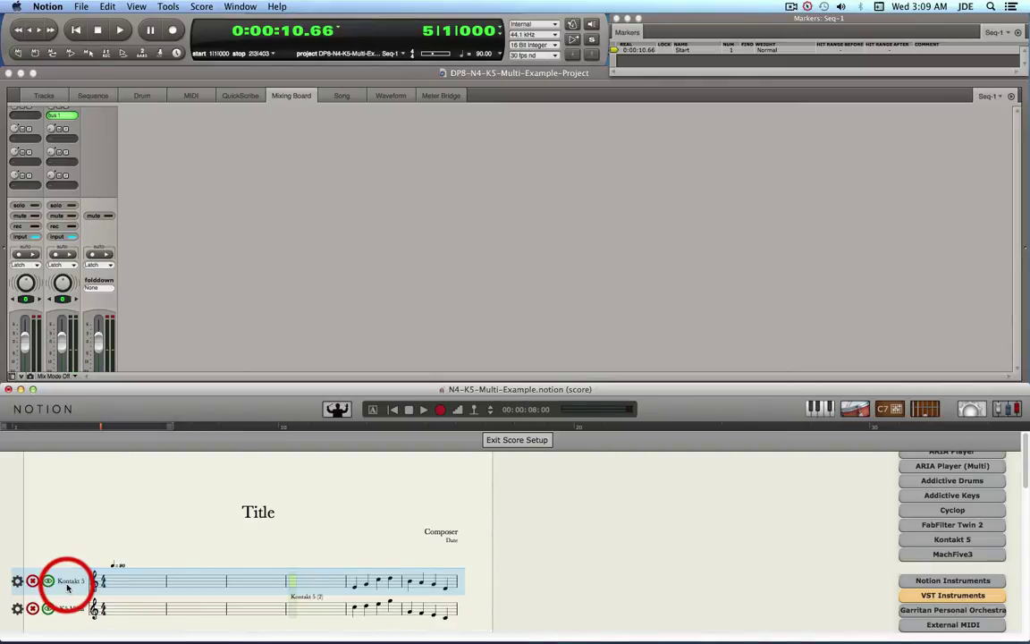
{"action": "left_click", "coordinate": [125, 608]}
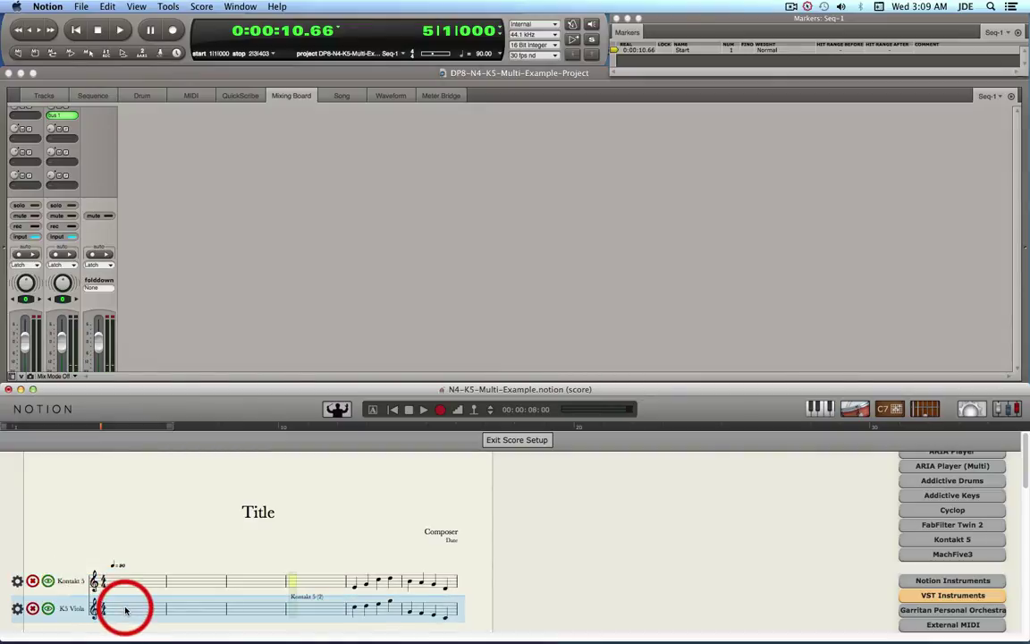
{"action": "key", "text": "Escape"}
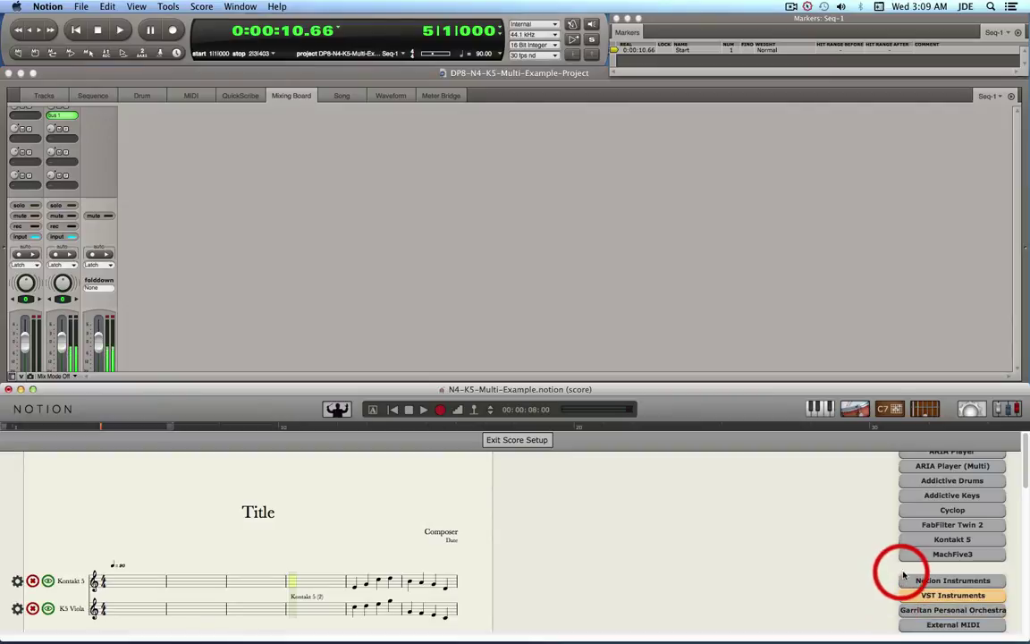
- Add three Basic Staff parts from the Notion Instruments below the K5 Viola staff, leave score setup and save the score
{"action": "left_click", "coordinate": [935, 583]}
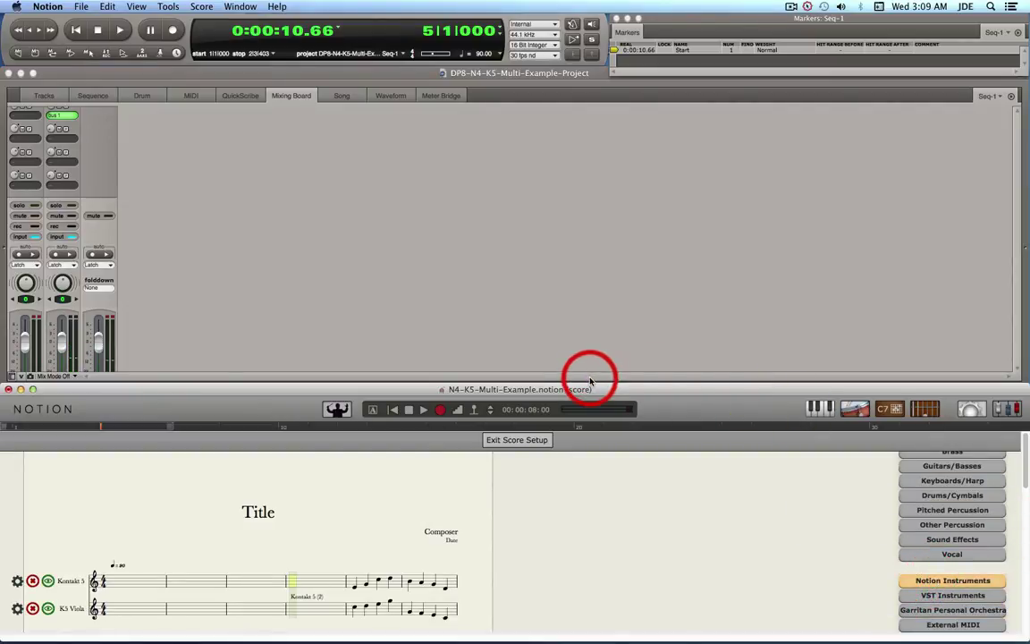
{"action": "left_click_drag", "start_coordinate": [589, 379], "coordinate": [588, 262]}
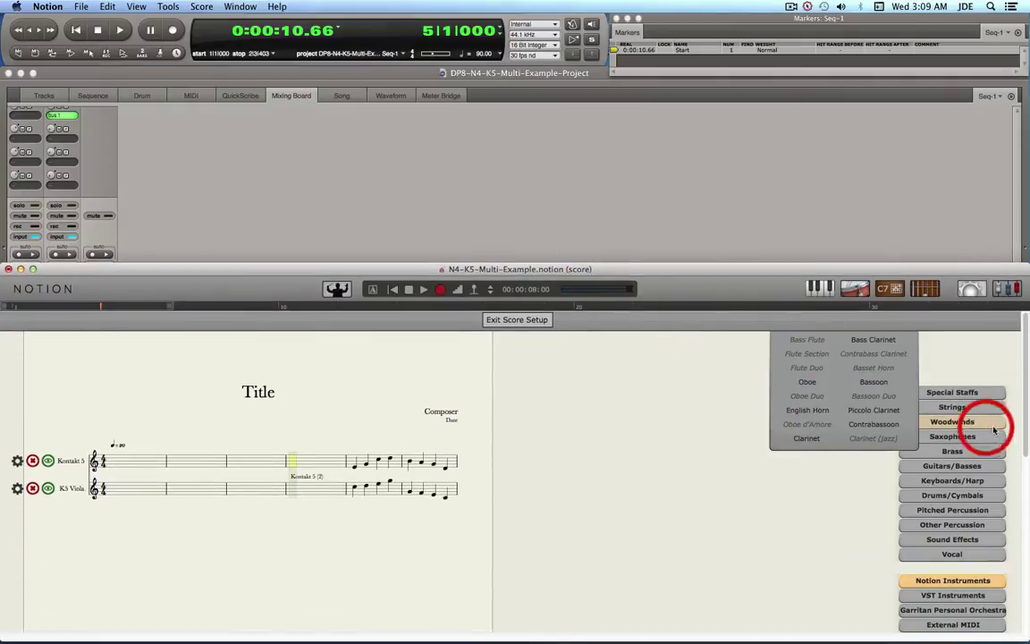
{"action": "mouse_move", "coordinate": [949, 393]}
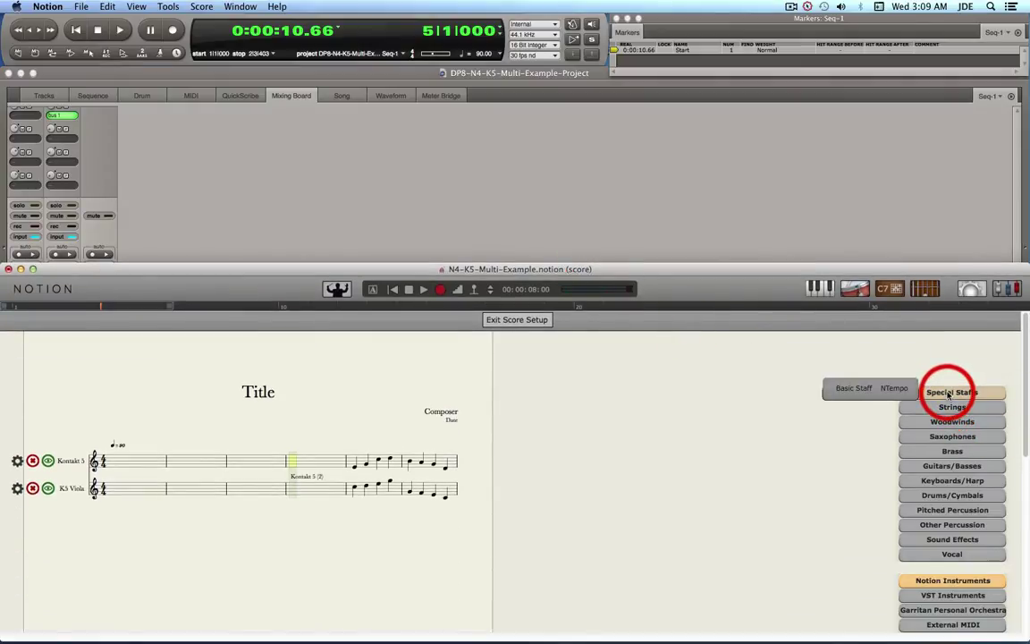
{"action": "left_click", "coordinate": [849, 390]}
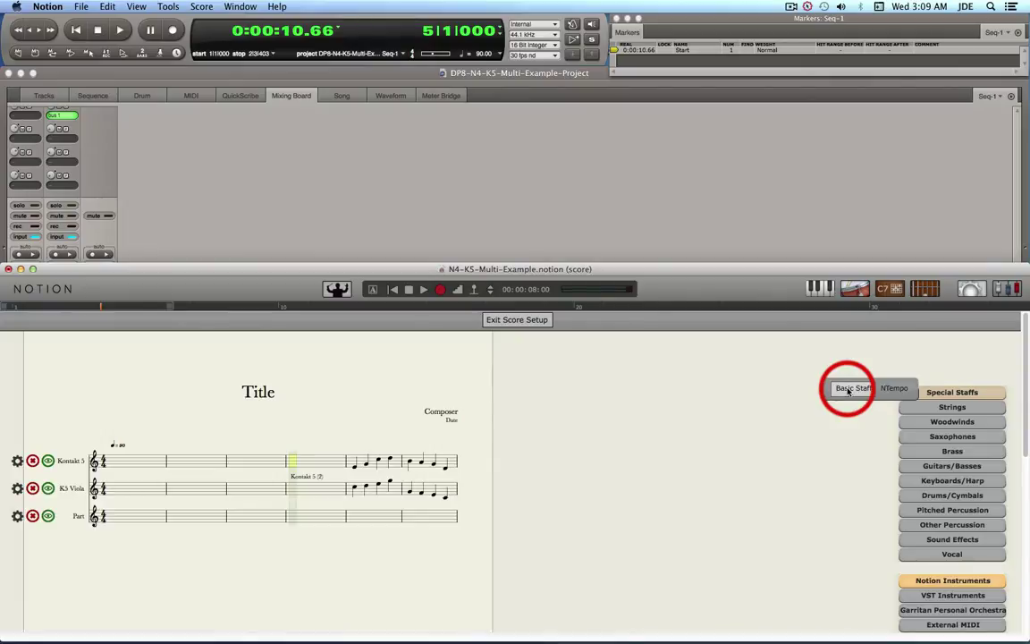
{"action": "left_click", "coordinate": [851, 390]}
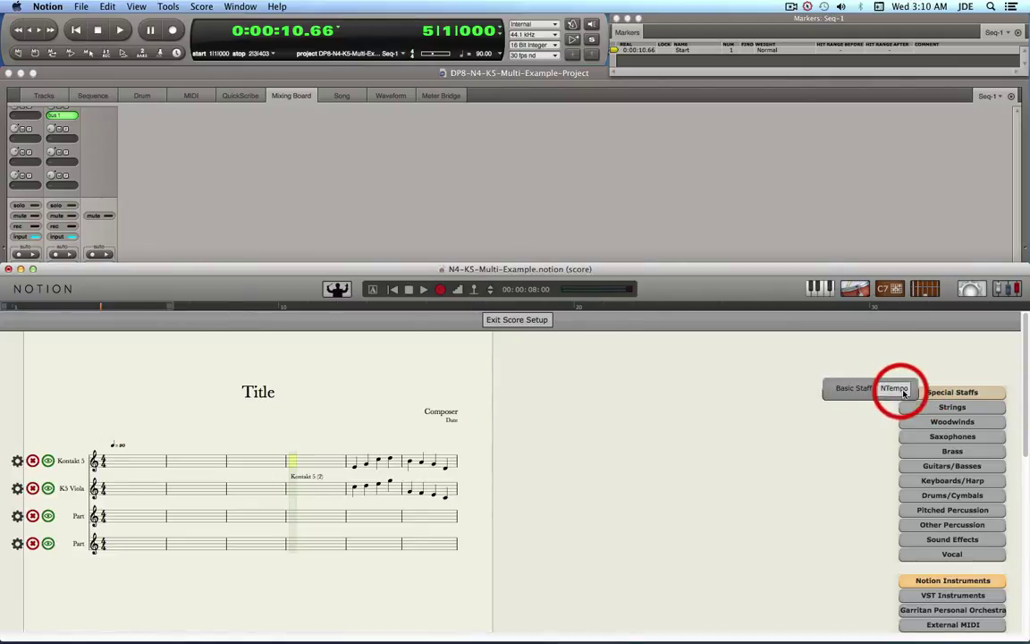
{"action": "left_click", "coordinate": [847, 390]}
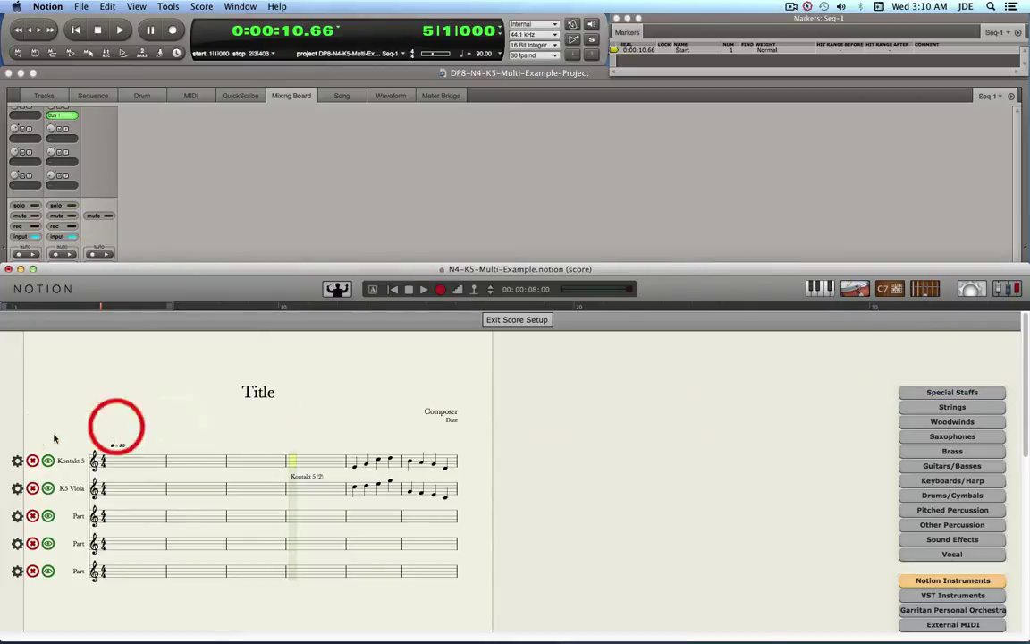
{"action": "left_click", "coordinate": [66, 489]}
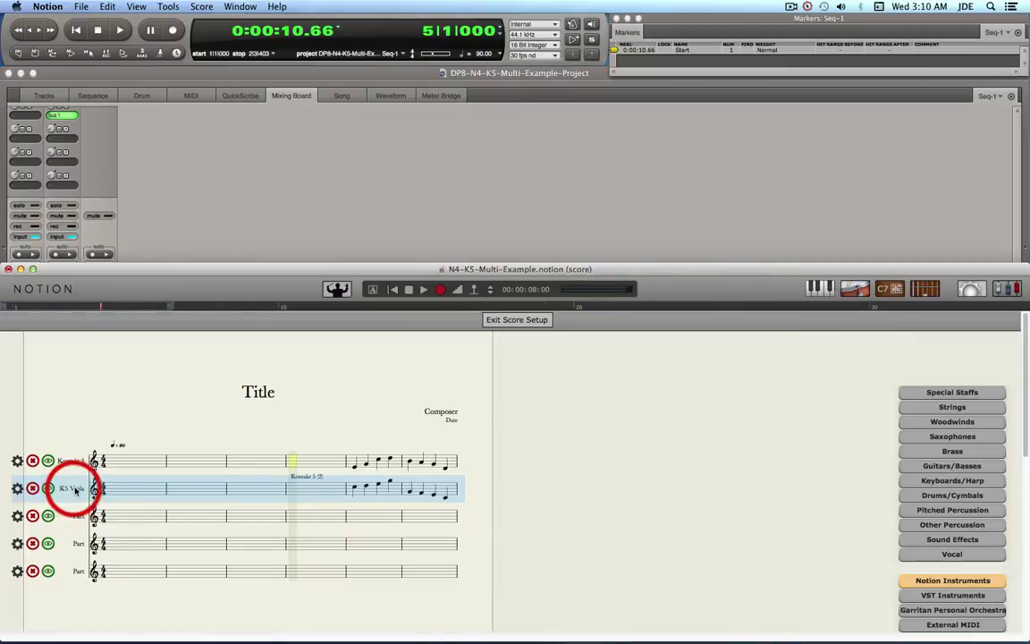
{"action": "left_click", "coordinate": [494, 320]}
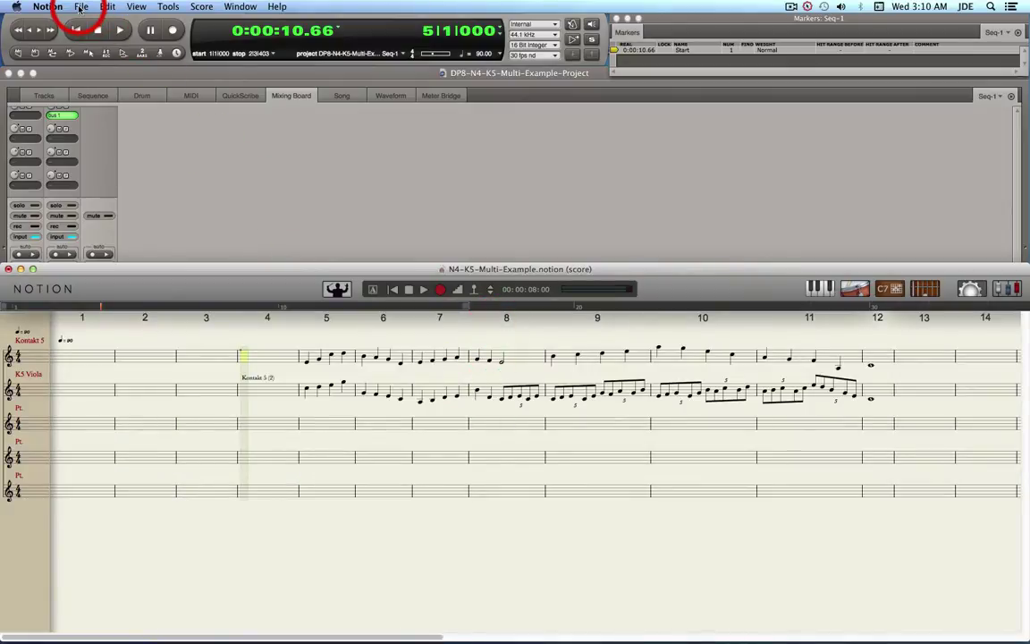
{"action": "left_click", "coordinate": [80, 8]}
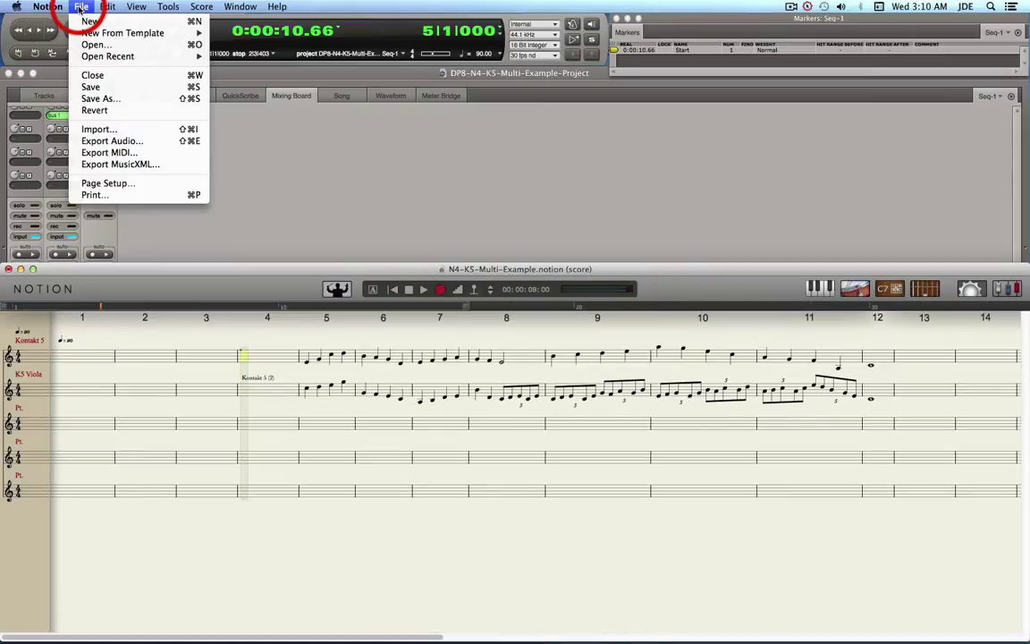
{"action": "left_click", "coordinate": [92, 88]}
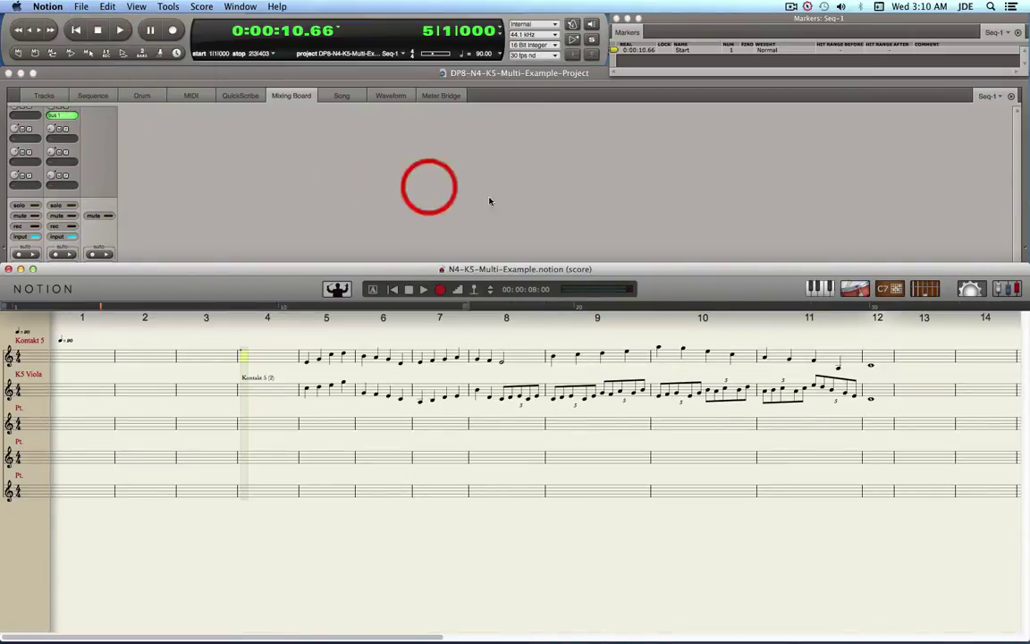
- Open the mixer channel's Kontakt 5 instrument and load Clarinet.nki from the Factory Library's VSL Woodwinds into the multi rack
{"action": "left_click", "coordinate": [1013, 291]}
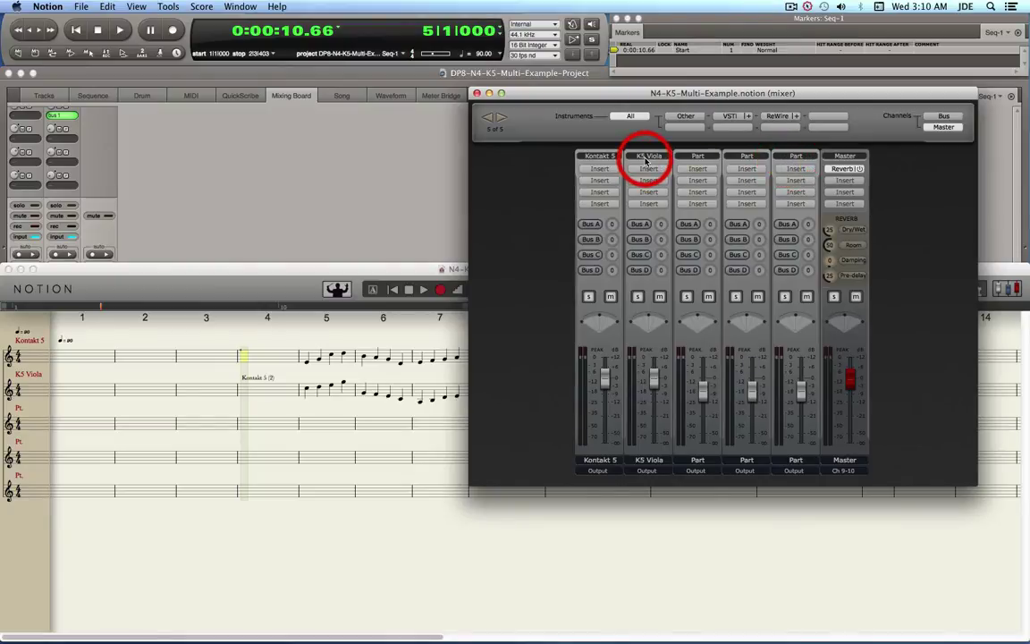
{"action": "left_click", "coordinate": [599, 159]}
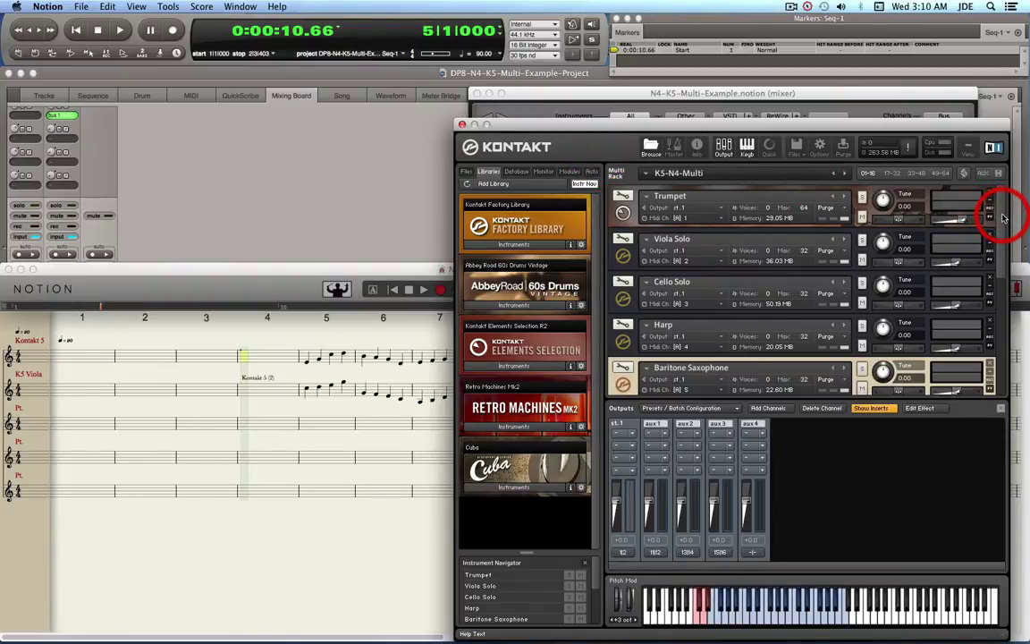
{"action": "left_click_drag", "start_coordinate": [1004, 218], "coordinate": [1026, 207]}
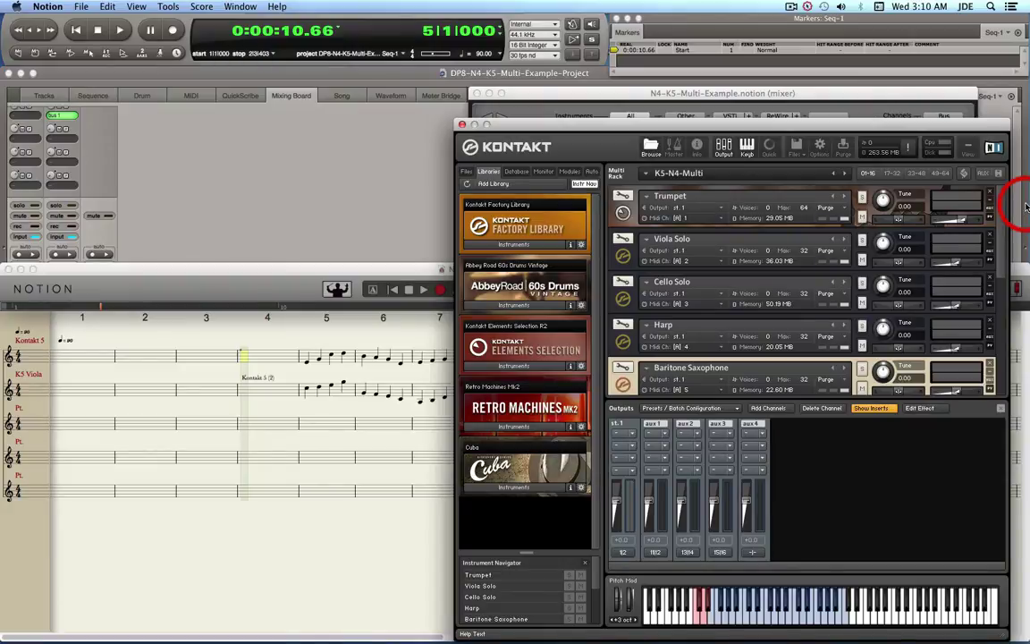
{"action": "left_click", "coordinate": [515, 247]}
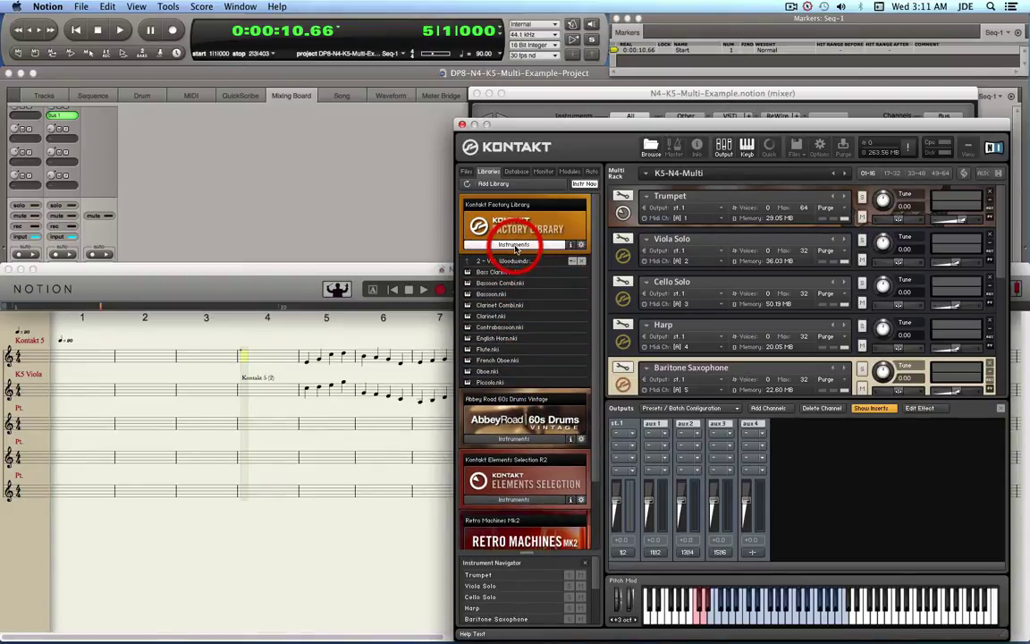
{"action": "double_click", "coordinate": [489, 316]}
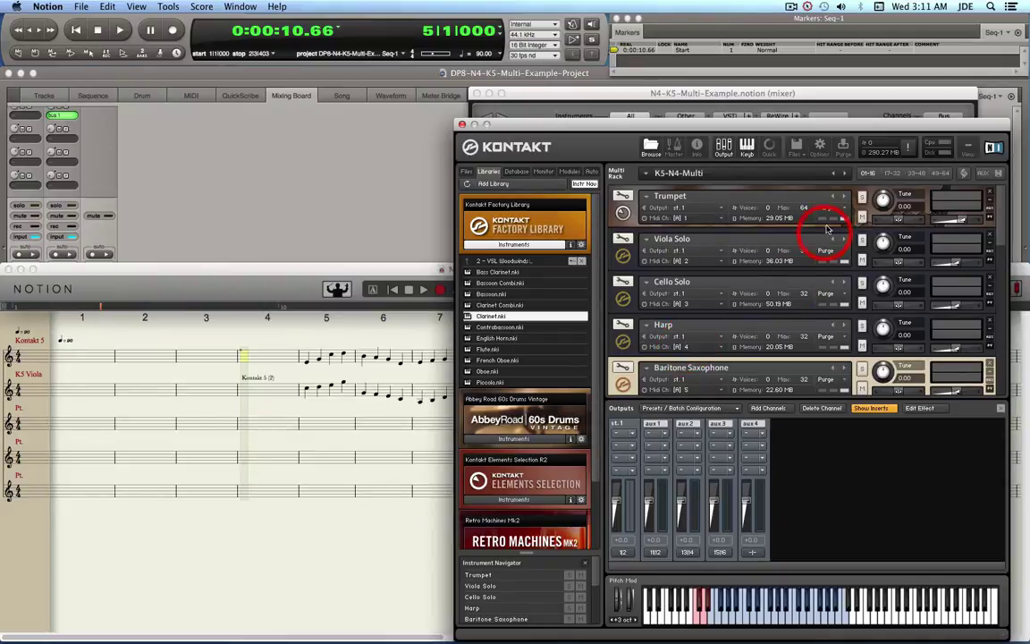
- Save the Kontakt multi as K5-N4-Multi.nkm in the Multis folder, replacing the existing file, and close the Kontakt window
{"action": "left_click", "coordinate": [796, 154]}
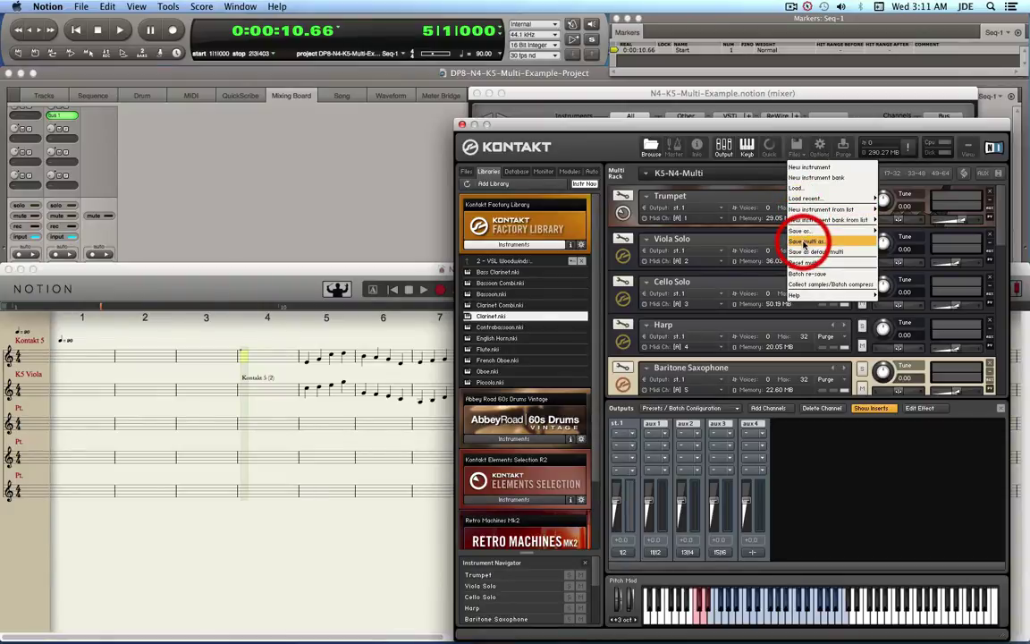
{"action": "left_click", "coordinate": [805, 242]}
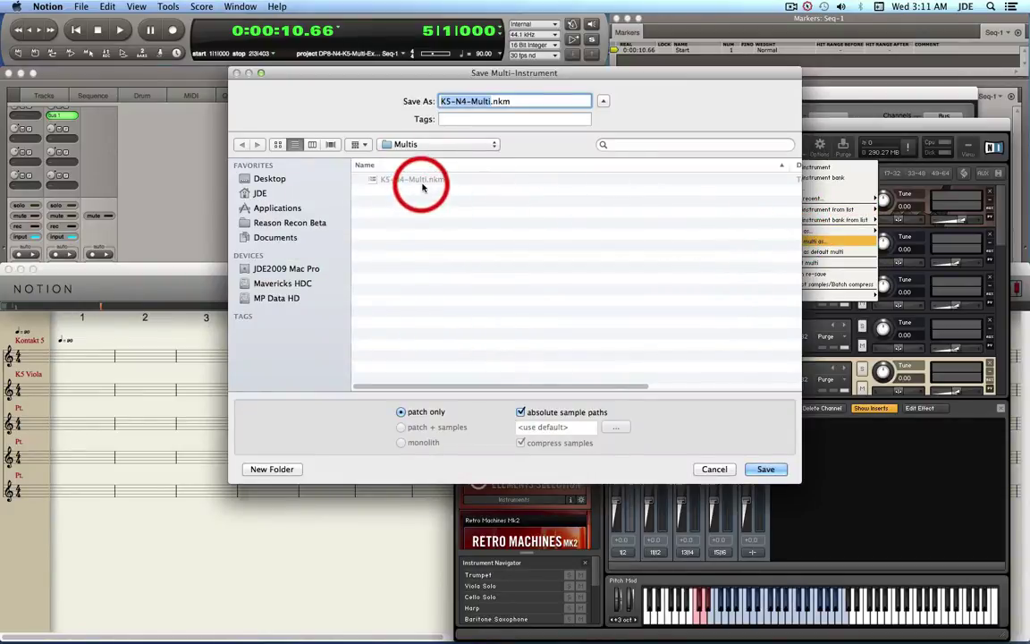
{"action": "left_click", "coordinate": [766, 469]}
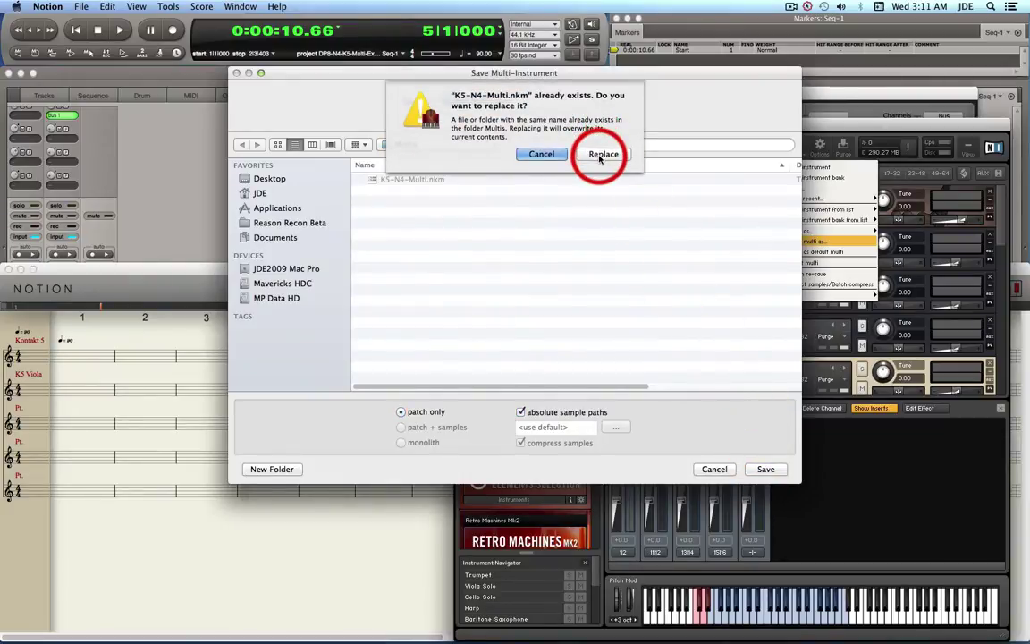
{"action": "left_click", "coordinate": [602, 155]}
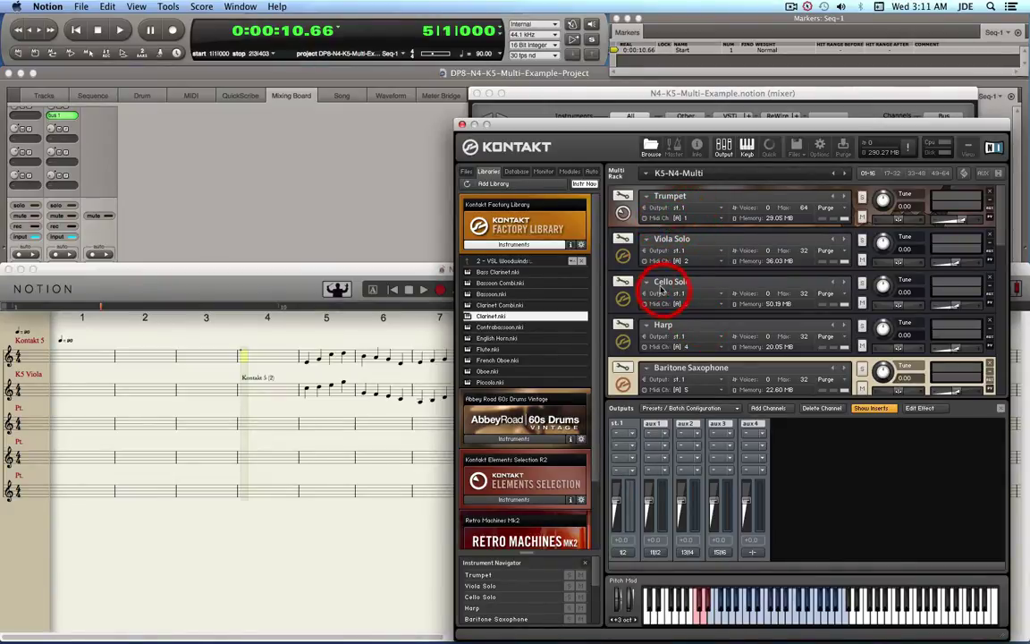
{"action": "left_click", "coordinate": [462, 126]}
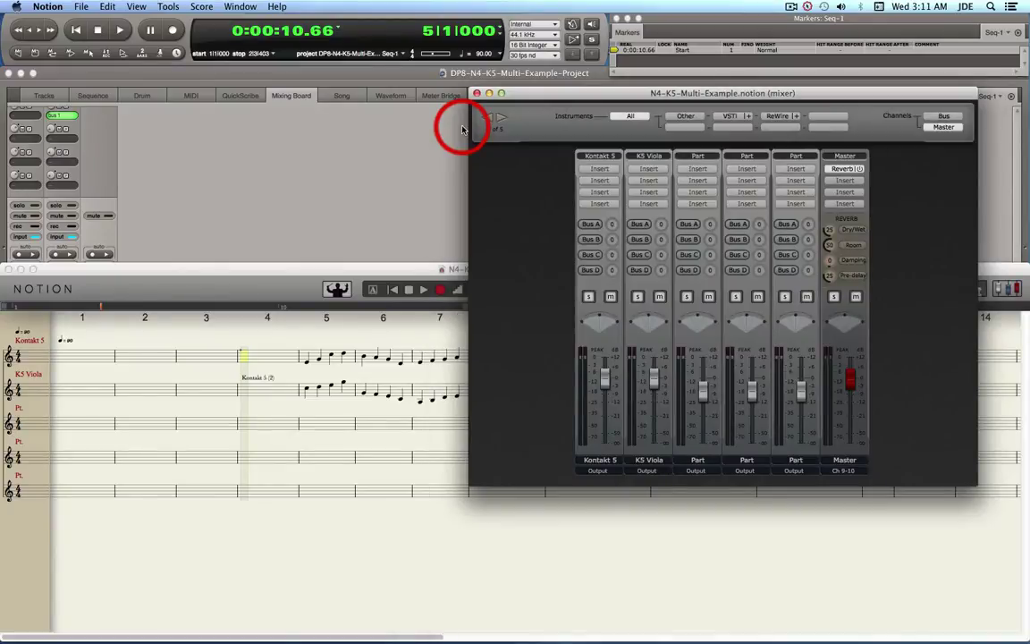
- Set the volume faders of the three new Part channels to 0 dB and close the mixer
{"action": "left_click", "coordinate": [704, 393]}
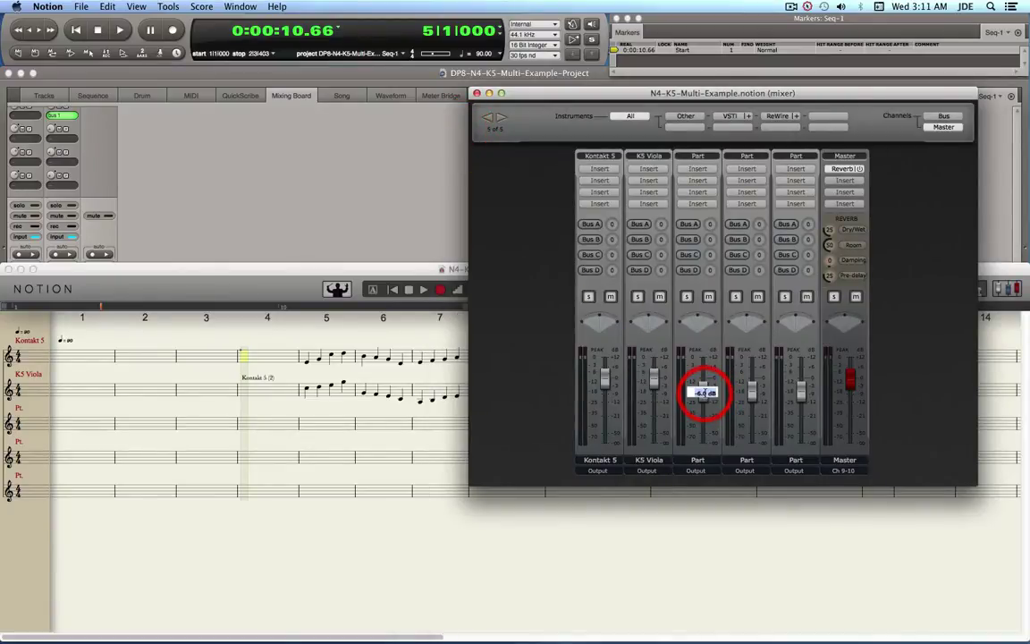
{"action": "left_click", "coordinate": [754, 393]}
{"action": "left_click", "coordinate": [801, 394]}
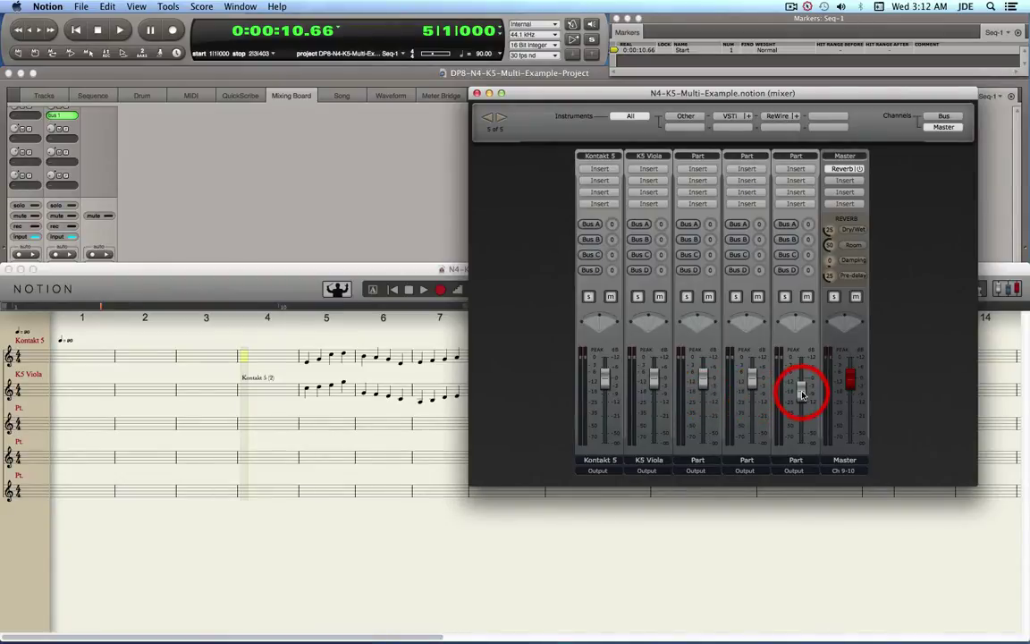
{"action": "left_click_drag", "start_coordinate": [802, 394], "coordinate": [802, 391]}
{"action": "type", "text": "0"}
{"action": "key", "text": "Return"}
{"action": "left_click", "coordinate": [479, 94]}
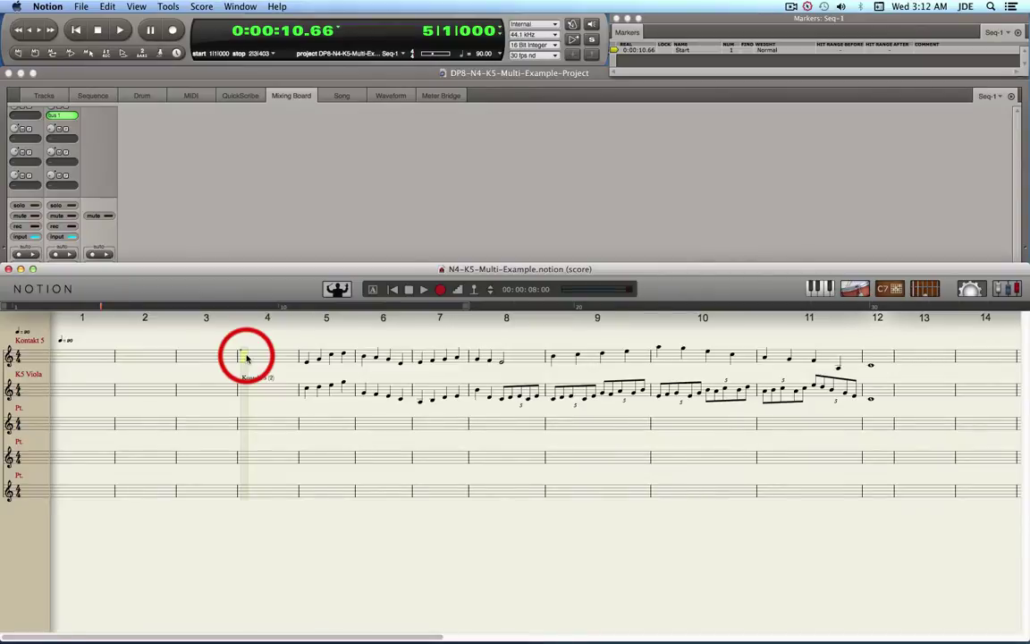
- Place an instrument change to Kontakt 5 on Channel 3, all voices, at measure 4 of the first new Part staff
{"action": "double_click", "coordinate": [248, 358]}
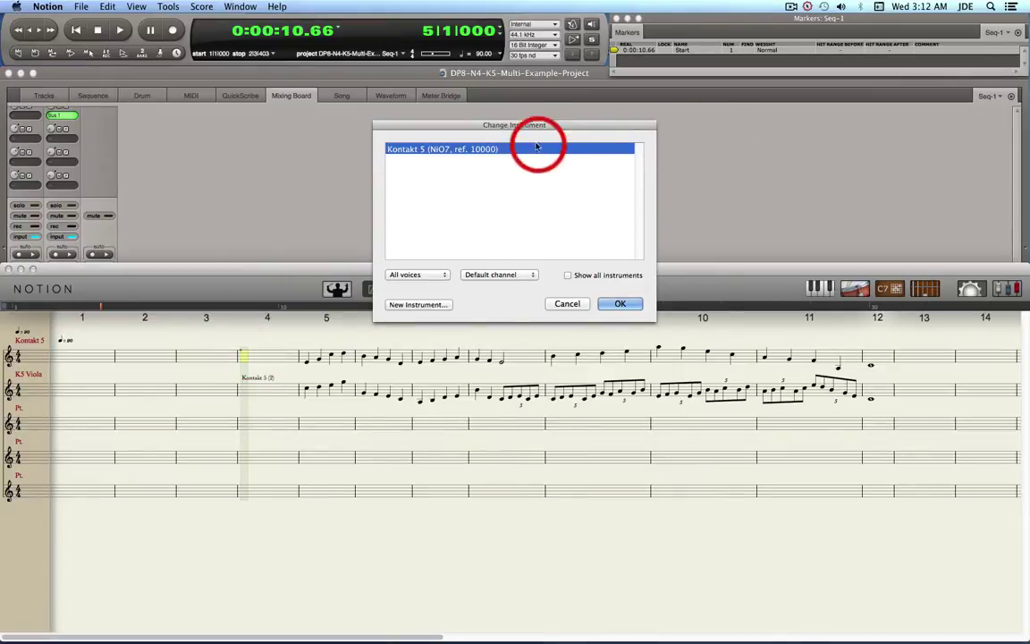
{"action": "left_click", "coordinate": [505, 276]}
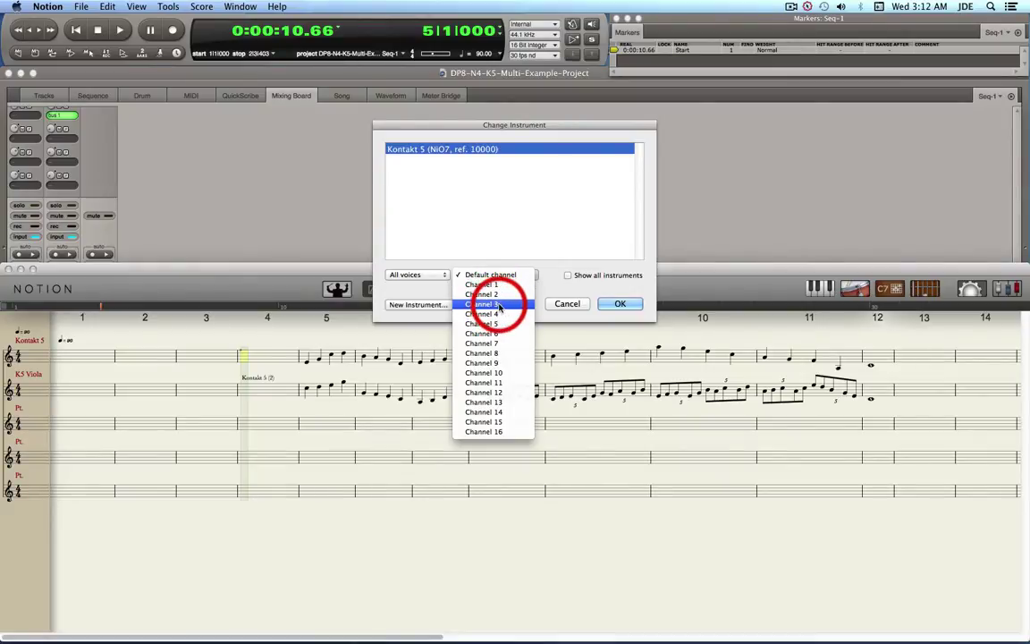
{"action": "left_click", "coordinate": [498, 307]}
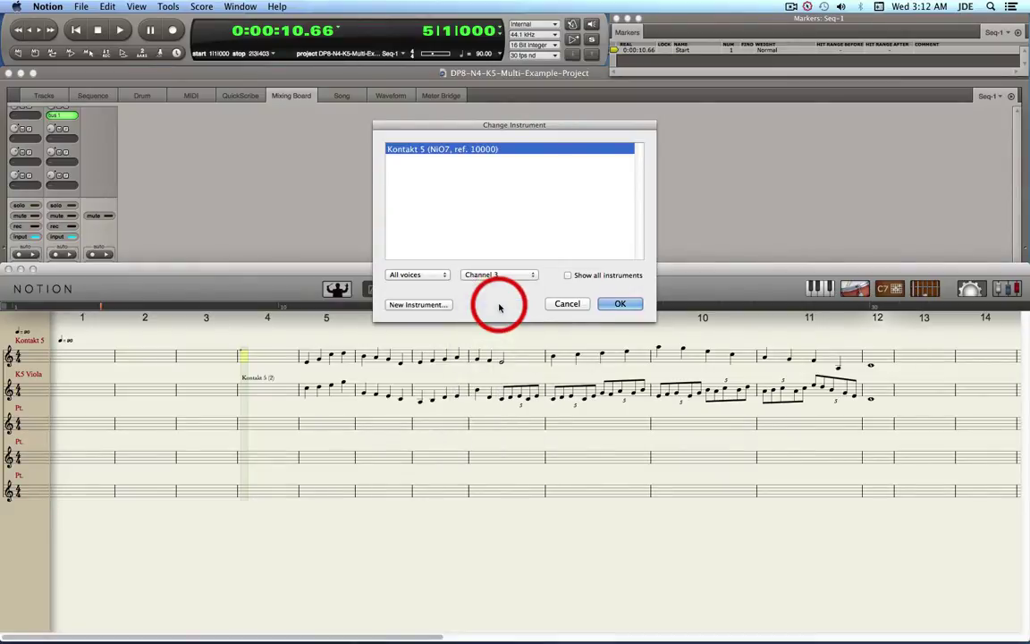
{"action": "left_click", "coordinate": [621, 305]}
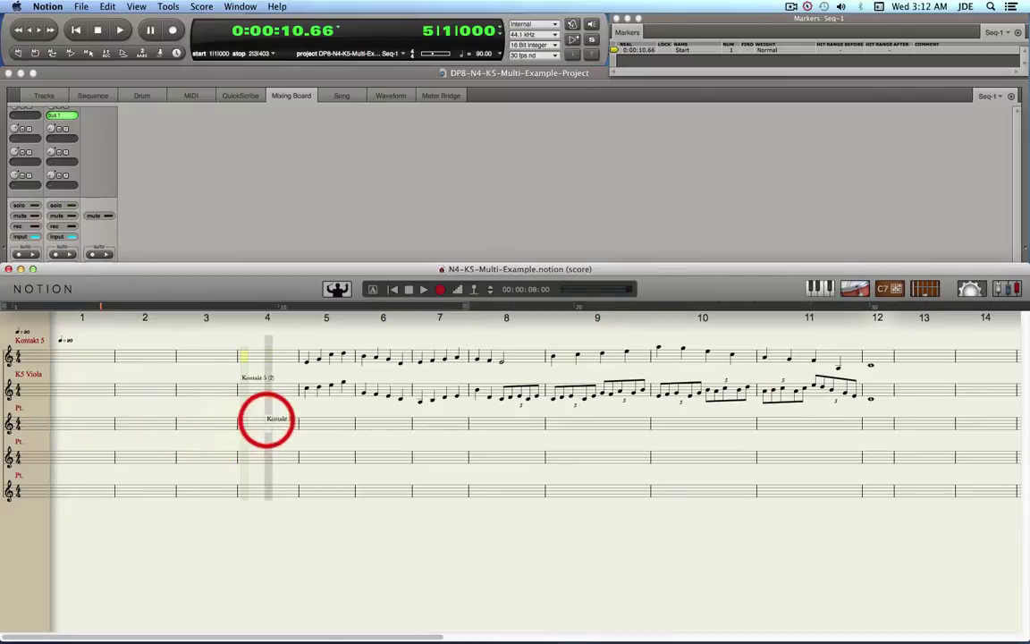
{"action": "left_click", "coordinate": [253, 424]}
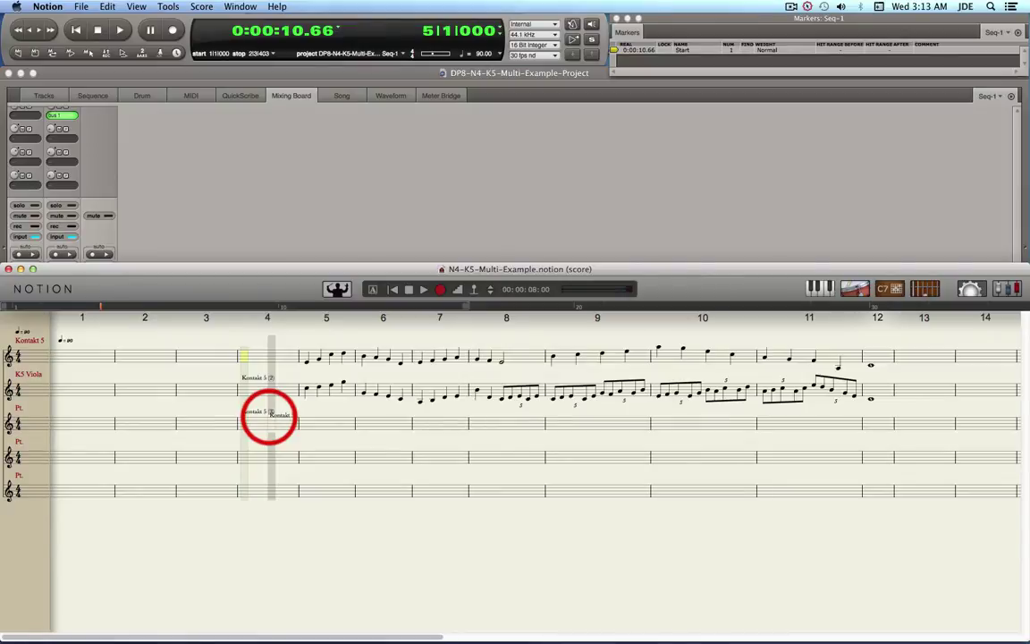
{"action": "left_click", "coordinate": [269, 415]}
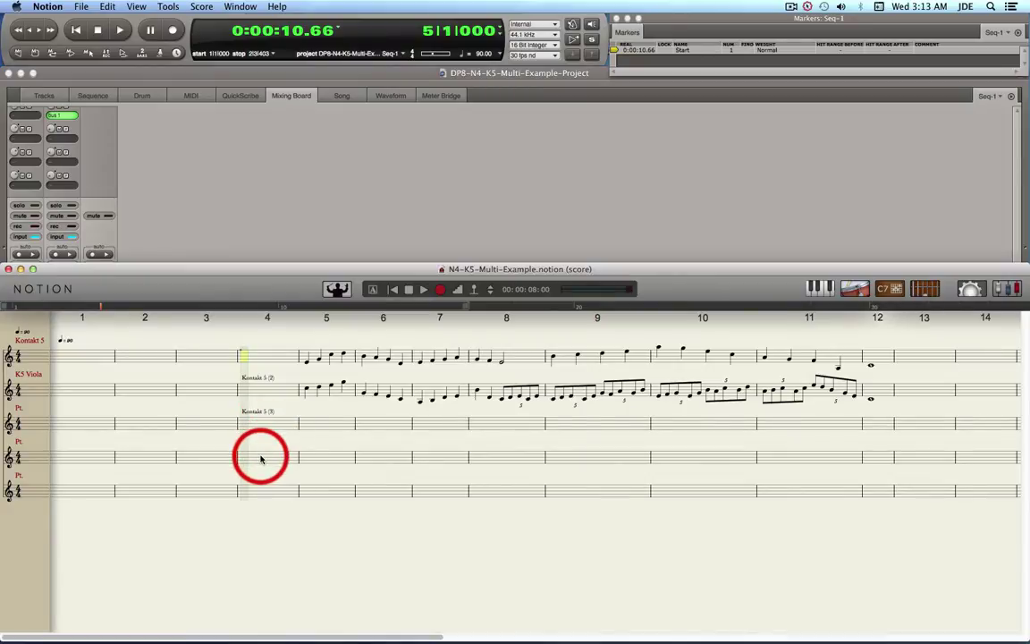
- Place an instrument change to Kontakt 5 on Channel 4, all voices, at measure 4 of the second new Part staff
{"action": "double_click", "coordinate": [250, 357]}
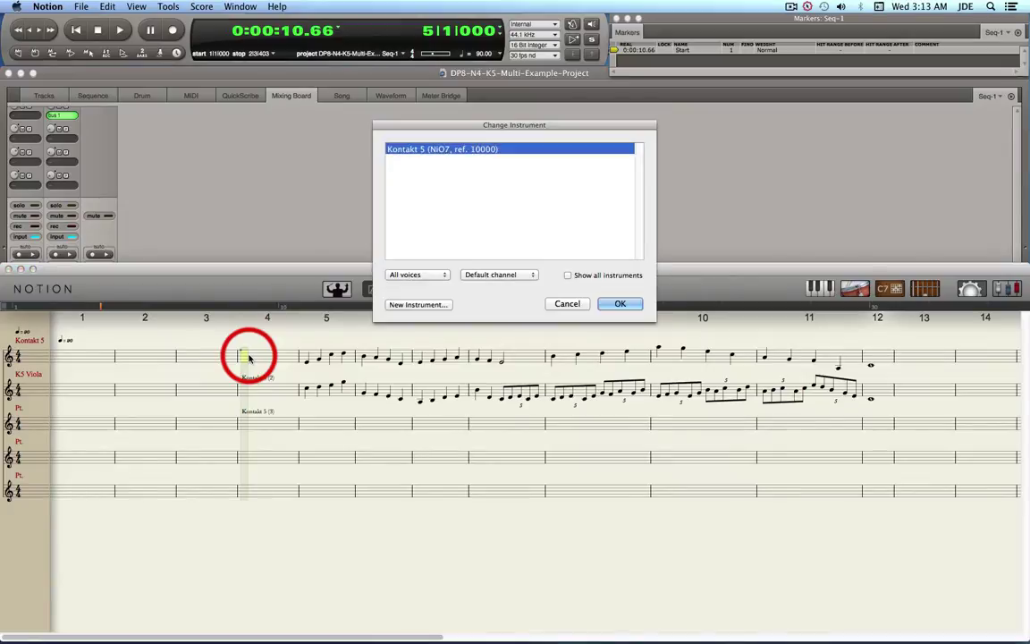
{"action": "left_click", "coordinate": [508, 275]}
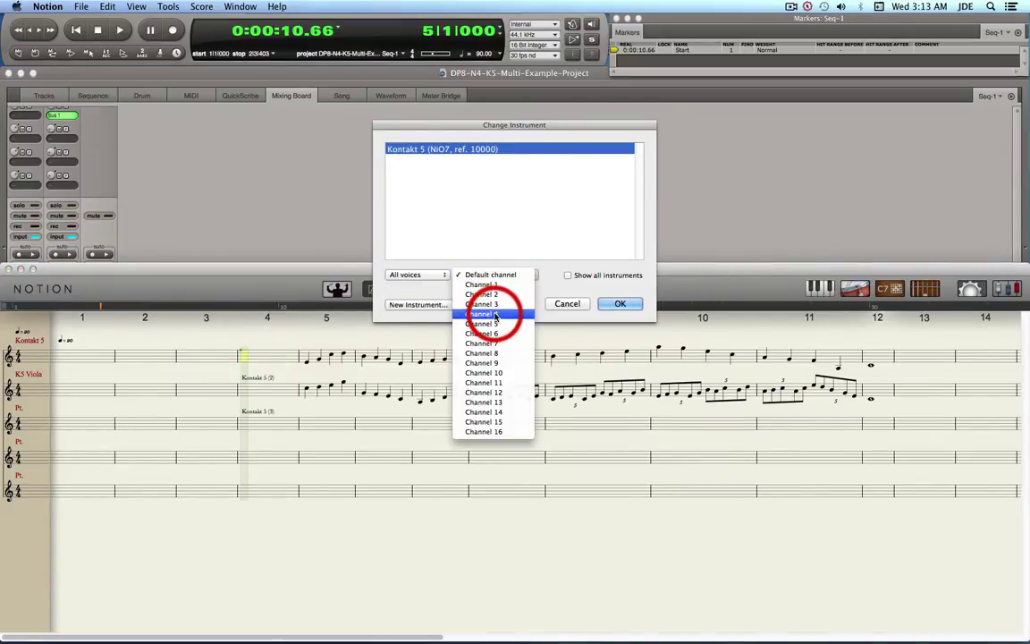
{"action": "left_click", "coordinate": [497, 315]}
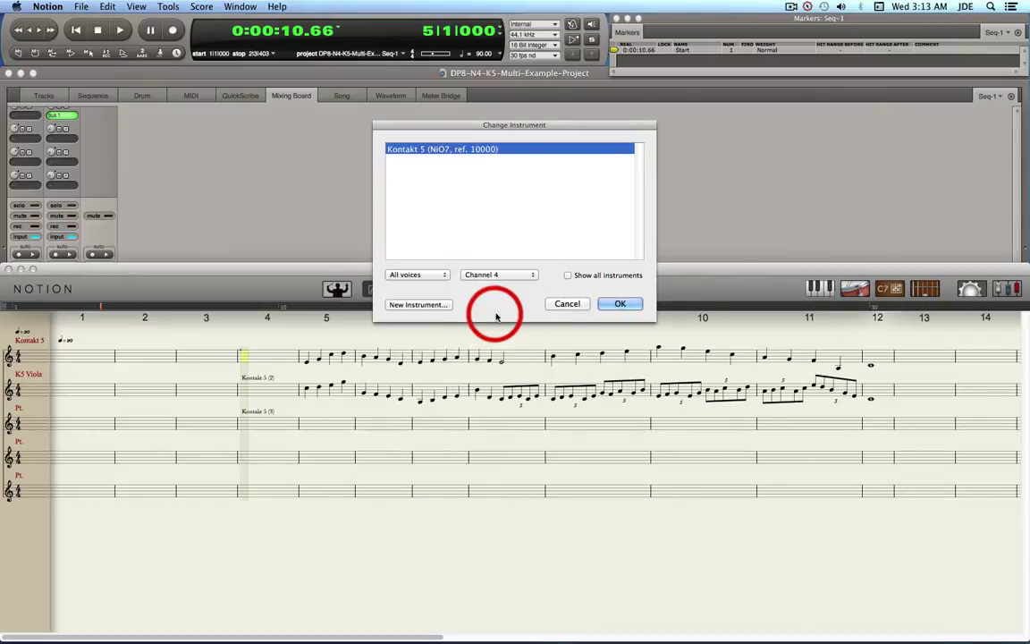
{"action": "left_click", "coordinate": [624, 305]}
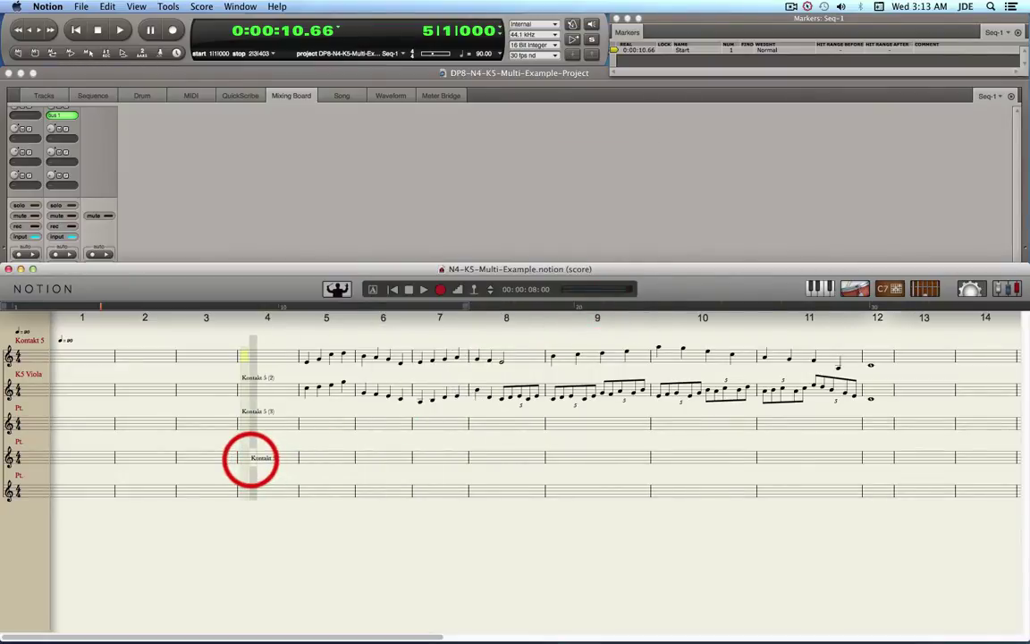
{"action": "left_click", "coordinate": [248, 456]}
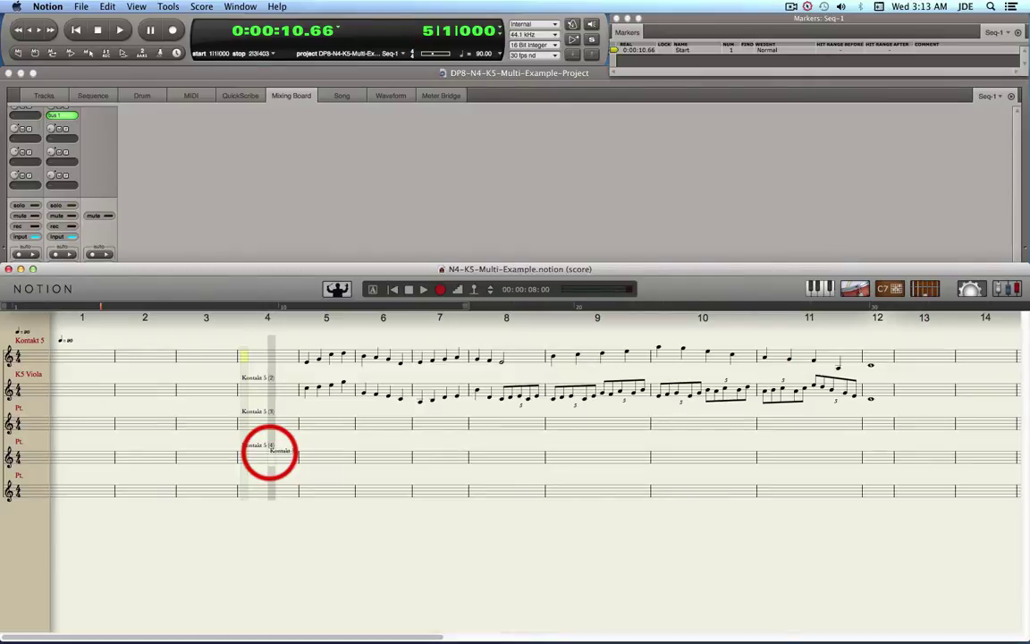
{"action": "key", "text": "Escape"}
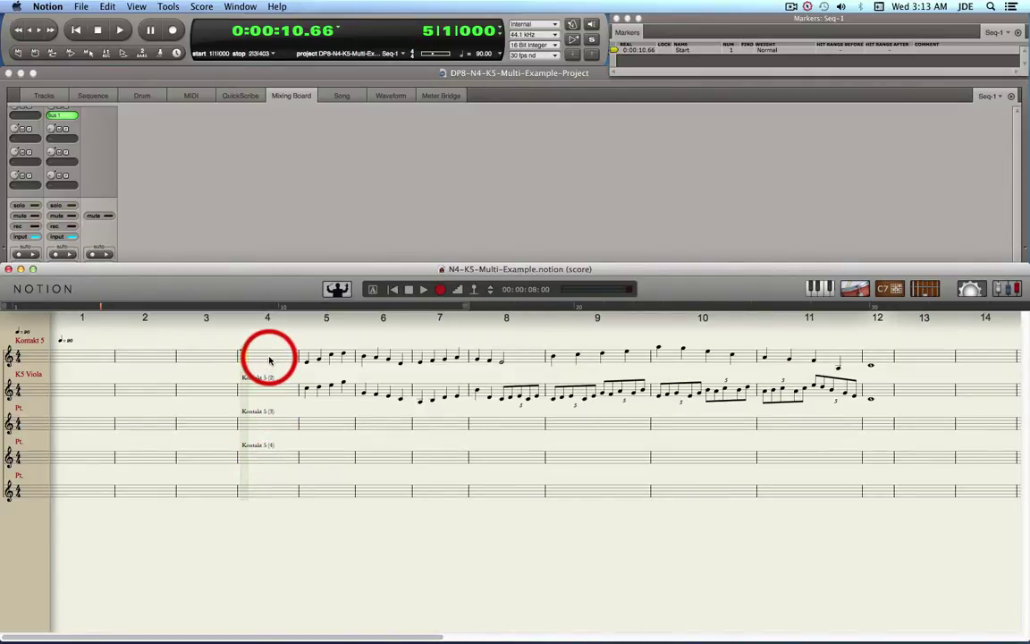
- Create an instrument change to Kontakt 5 on Channel 5, all voices, for measure 4 of the third new Part staff
{"action": "left_click", "coordinate": [269, 359]}
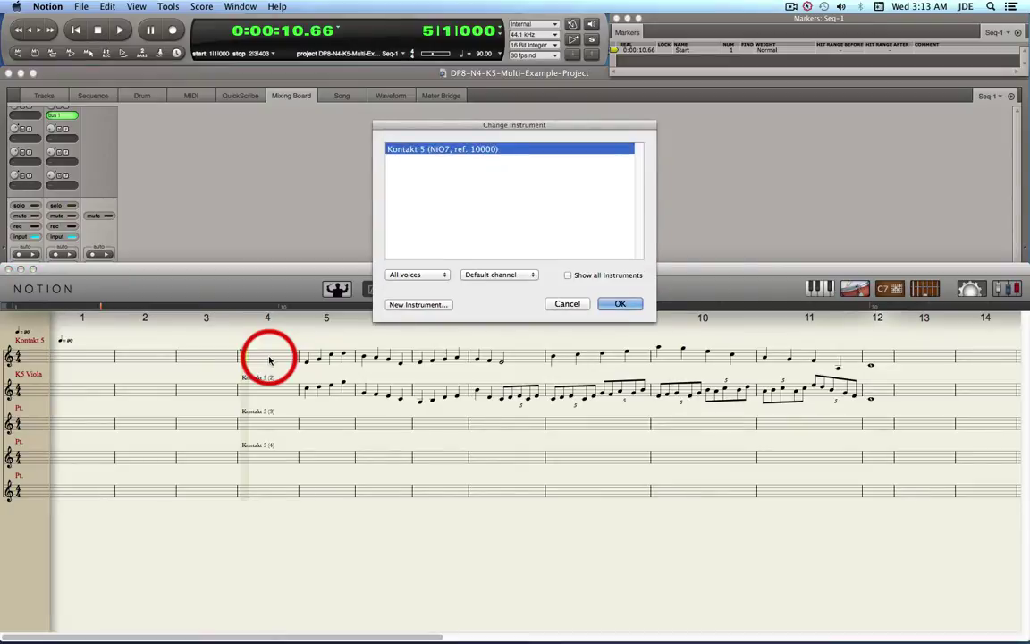
{"action": "left_click", "coordinate": [536, 276]}
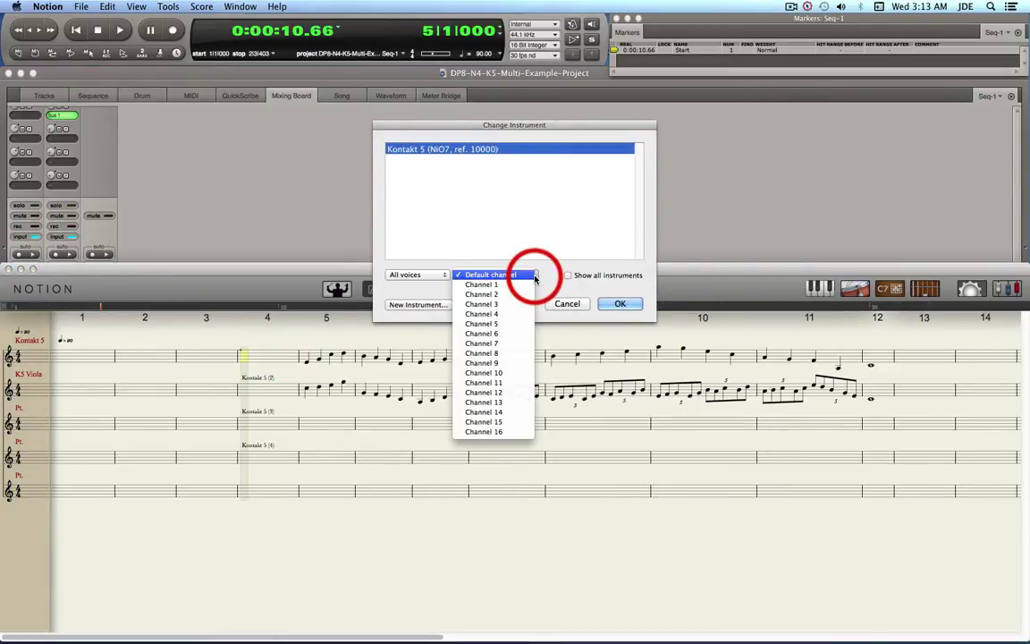
{"action": "left_click", "coordinate": [502, 326]}
{"action": "left_click", "coordinate": [618, 304]}
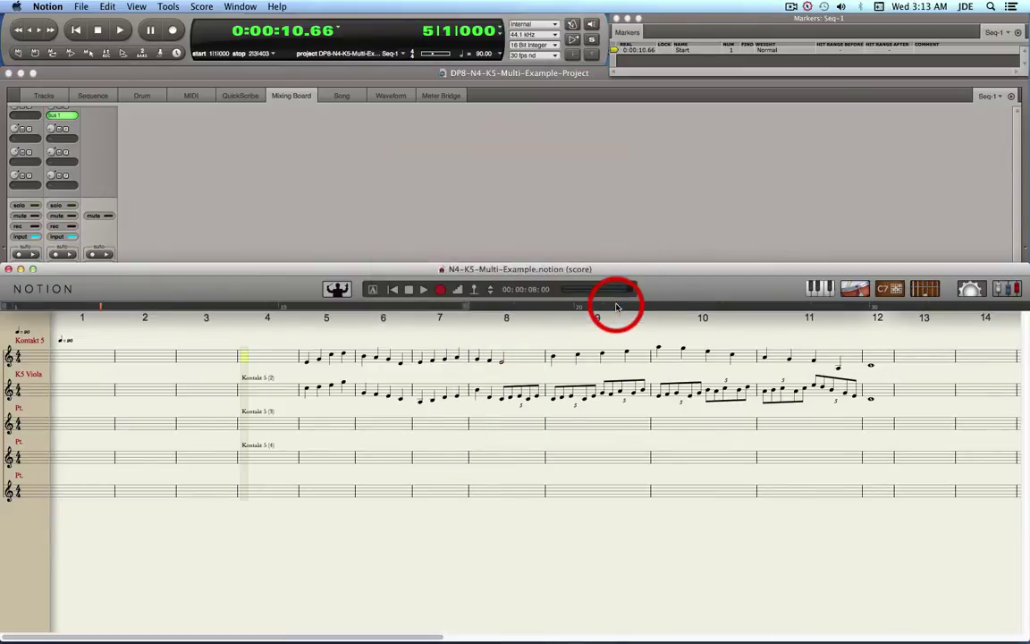
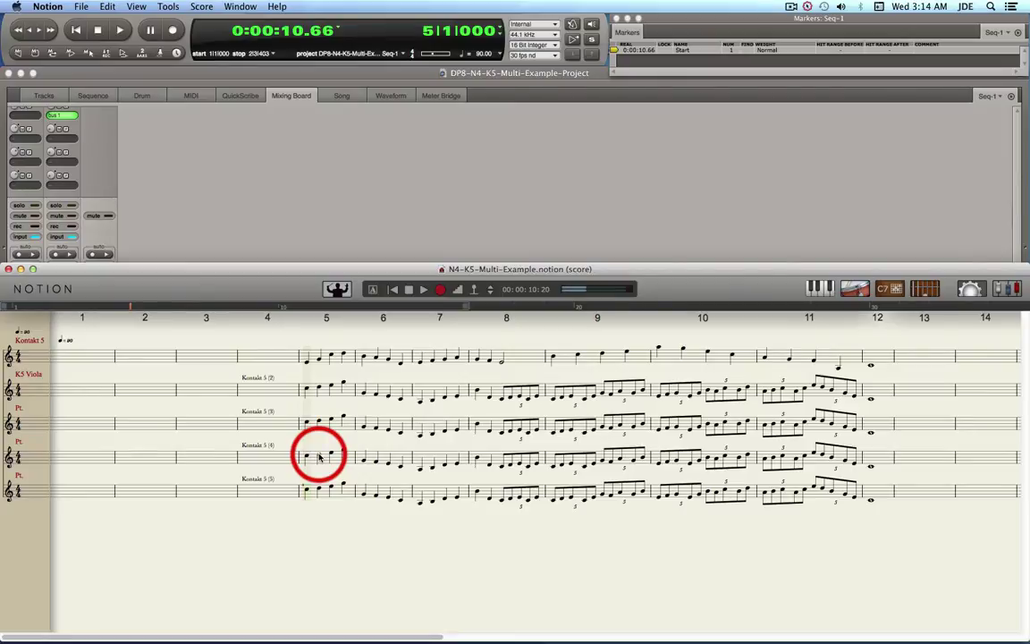
- Transpose the first Part staff's notes in measures 5 to 12 up chromatically by a major Octave with the One octave option
{"action": "left_click", "coordinate": [319, 455]}
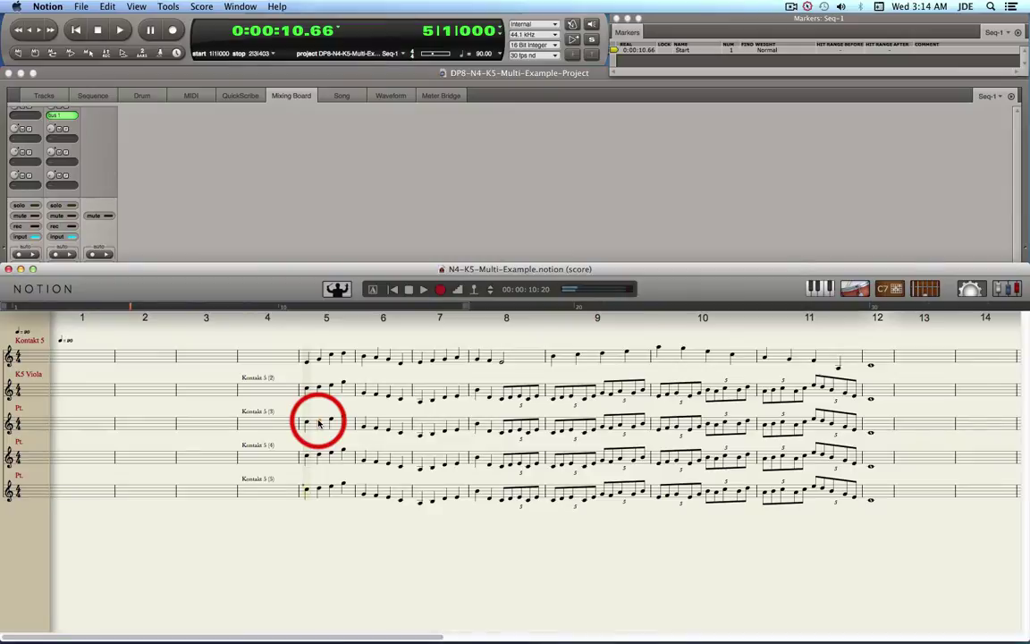
{"action": "left_click_drag", "start_coordinate": [317, 417], "coordinate": [877, 427]}
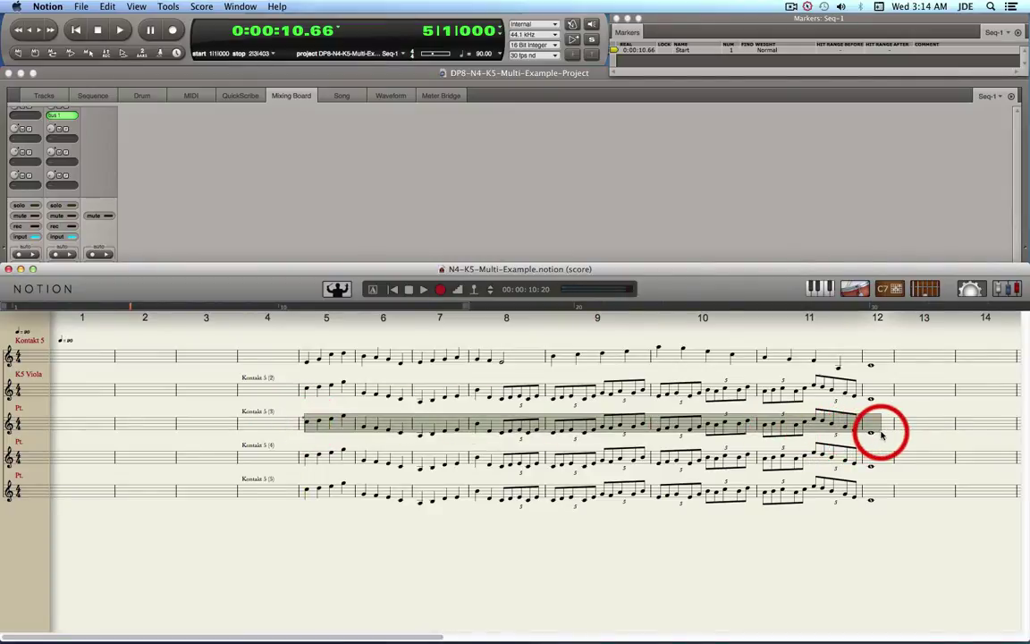
{"action": "right_click", "coordinate": [455, 431]}
{"action": "mouse_move", "coordinate": [454, 486]}
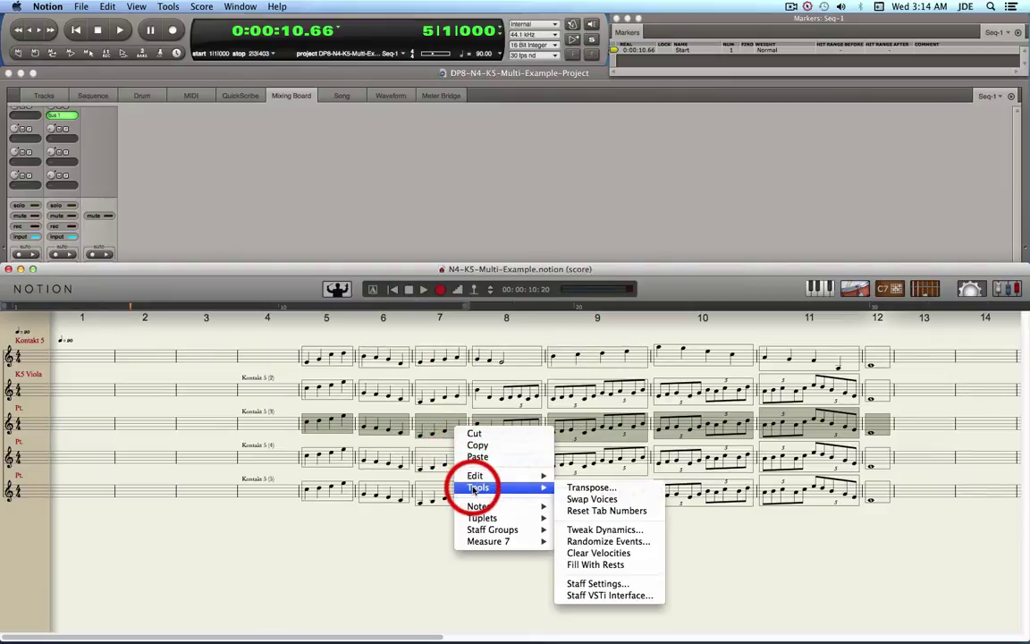
{"action": "left_click", "coordinate": [588, 489]}
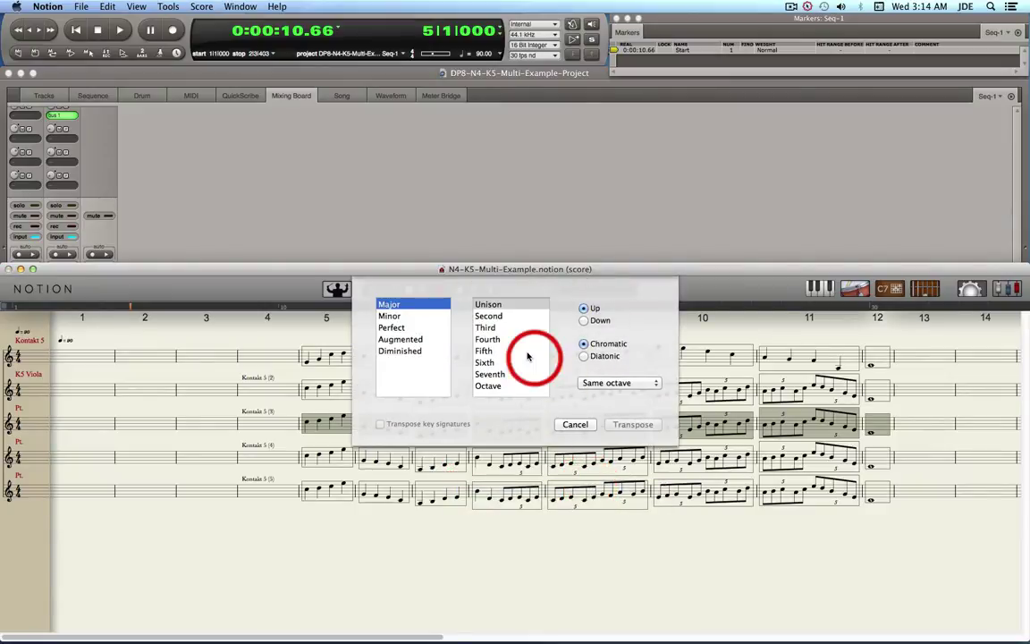
{"action": "left_click", "coordinate": [489, 385]}
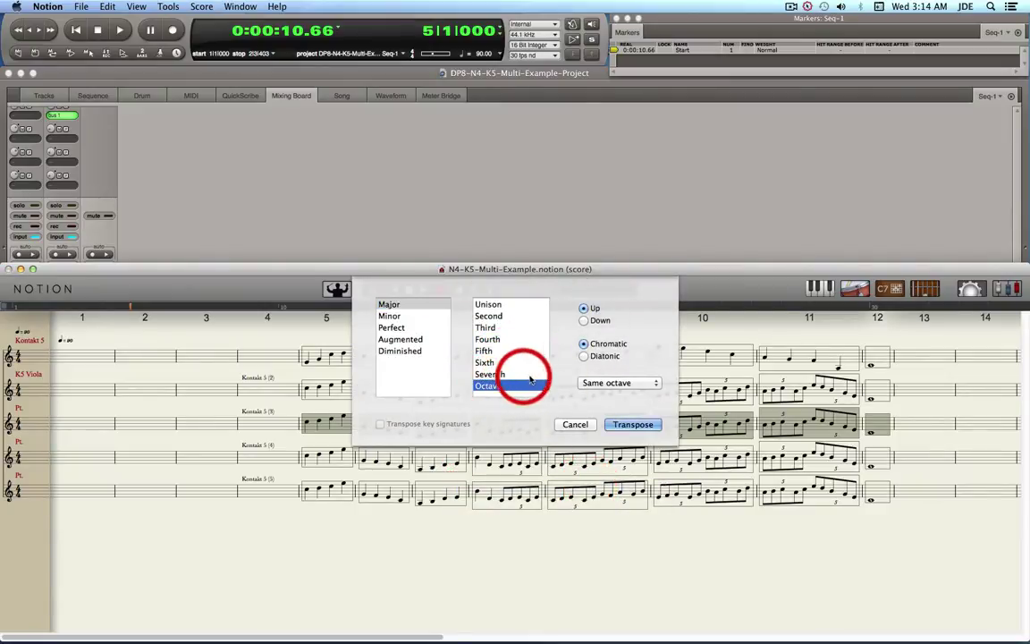
{"action": "left_click", "coordinate": [608, 386]}
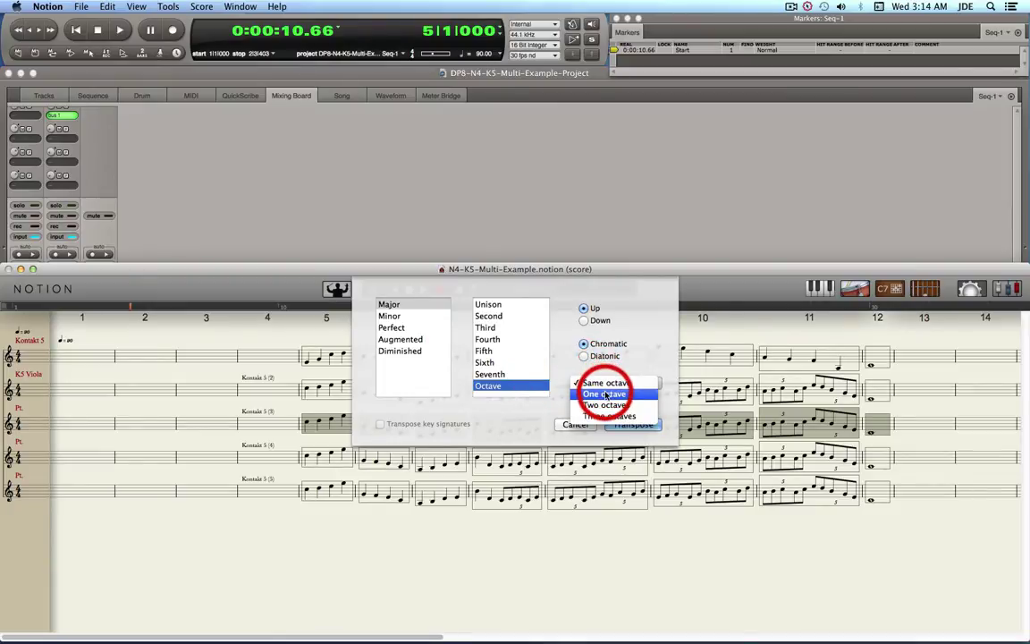
{"action": "left_click", "coordinate": [606, 395]}
{"action": "left_click", "coordinate": [631, 425]}
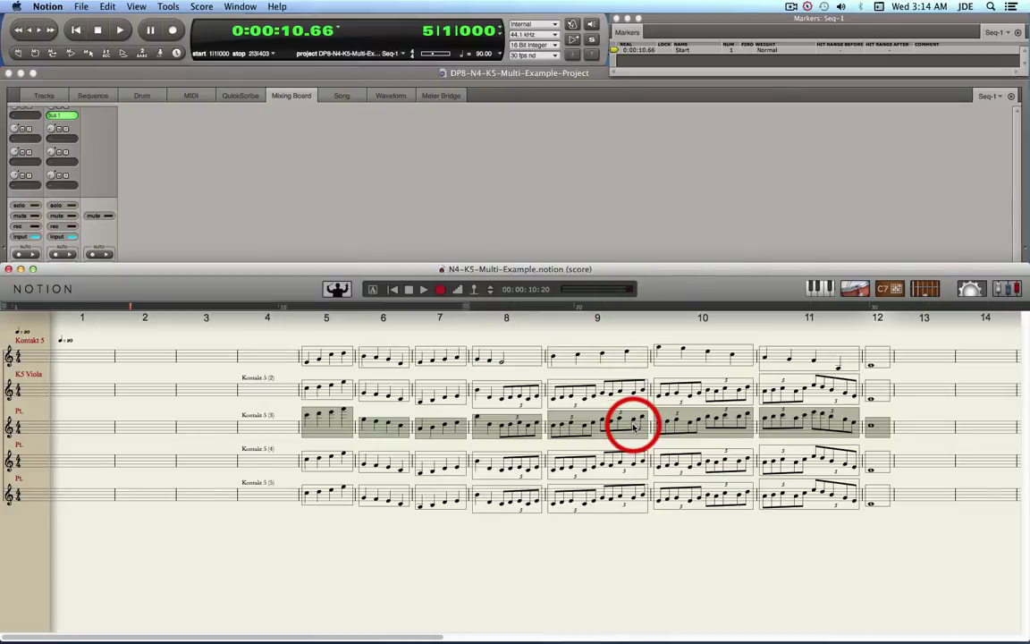
{"action": "left_click", "coordinate": [340, 409]}
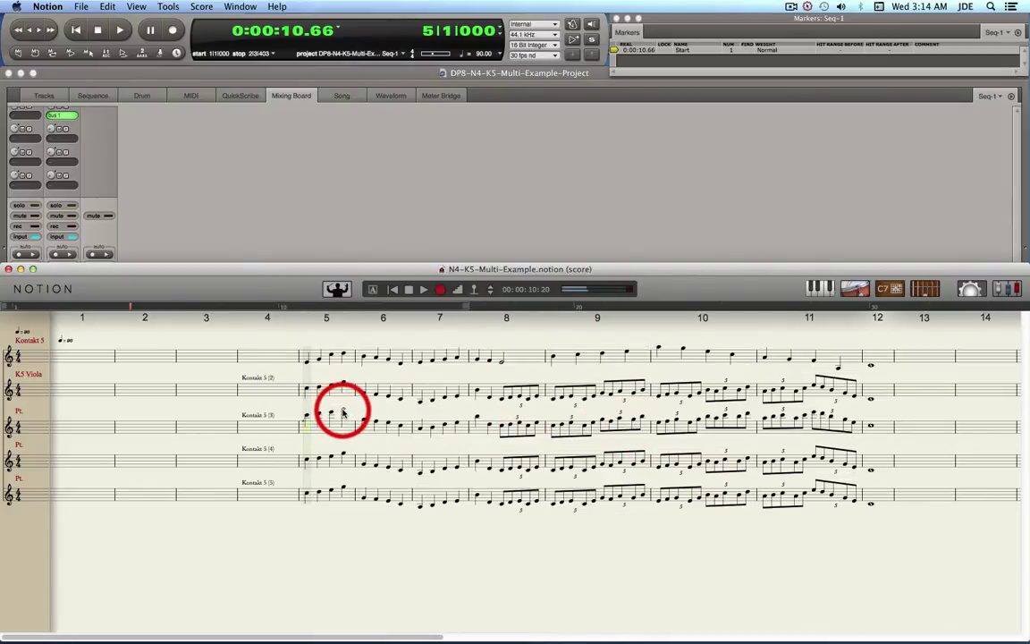
- Transpose the second Part staff's notes in measures 5 to 12 down diatonically by a Fifth with the One octave option
{"action": "left_click", "coordinate": [329, 458]}
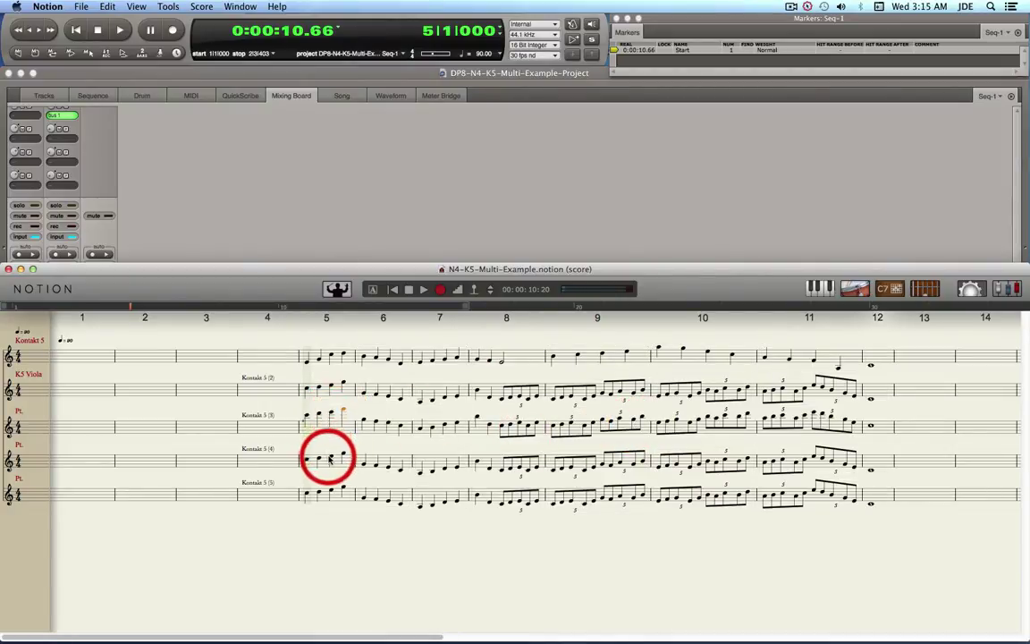
{"action": "left_click", "coordinate": [302, 456]}
{"action": "mouse_move", "coordinate": [304, 456]}
{"action": "left_mouse_down"}
{"action": "mouse_move", "coordinate": [870, 471]}
{"action": "mouse_move", "coordinate": [811, 474]}
{"action": "left_mouse_up"}
{"action": "right_click", "coordinate": [507, 461]}
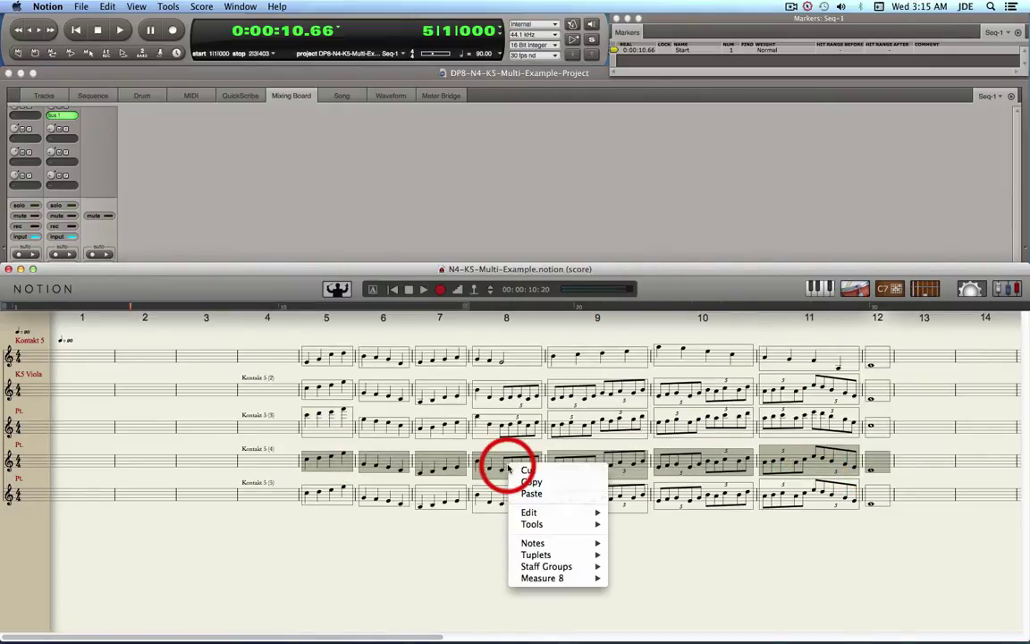
{"action": "mouse_move", "coordinate": [532, 525]}
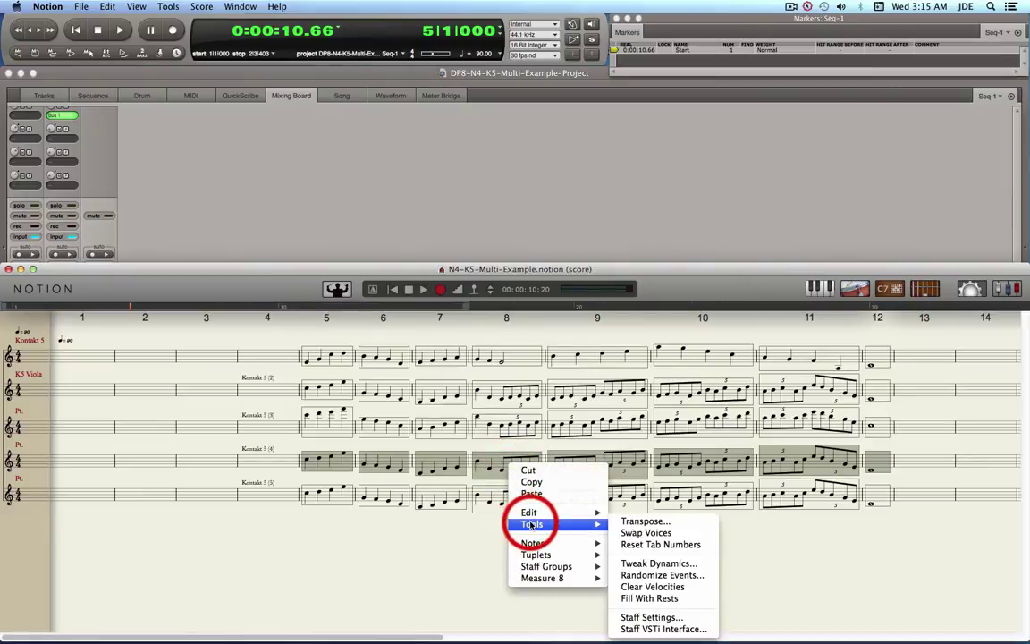
{"action": "left_click", "coordinate": [633, 523]}
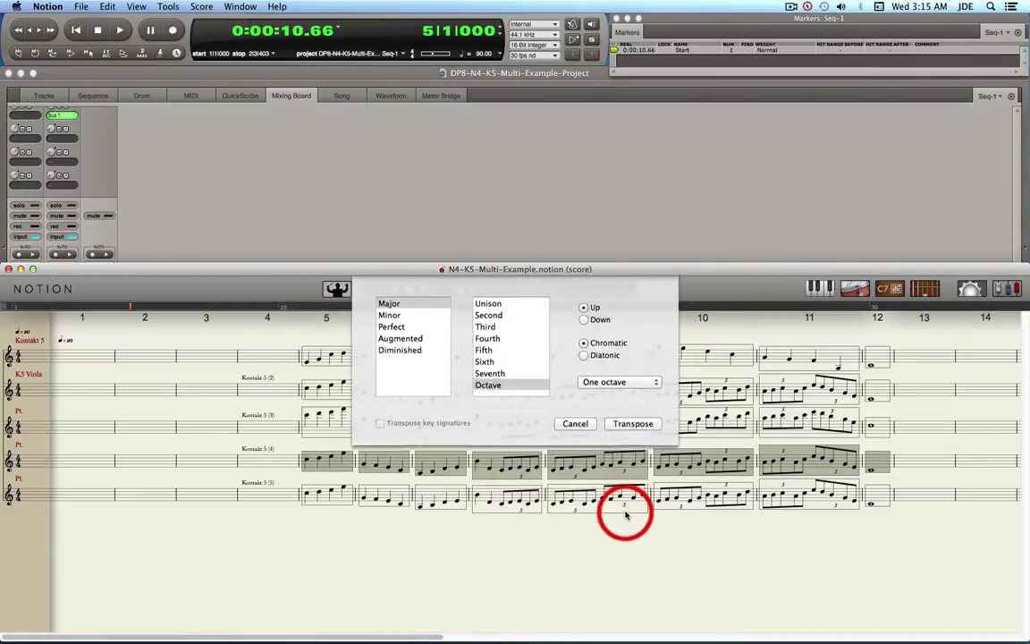
{"action": "left_click", "coordinate": [487, 351]}
{"action": "left_click", "coordinate": [597, 320]}
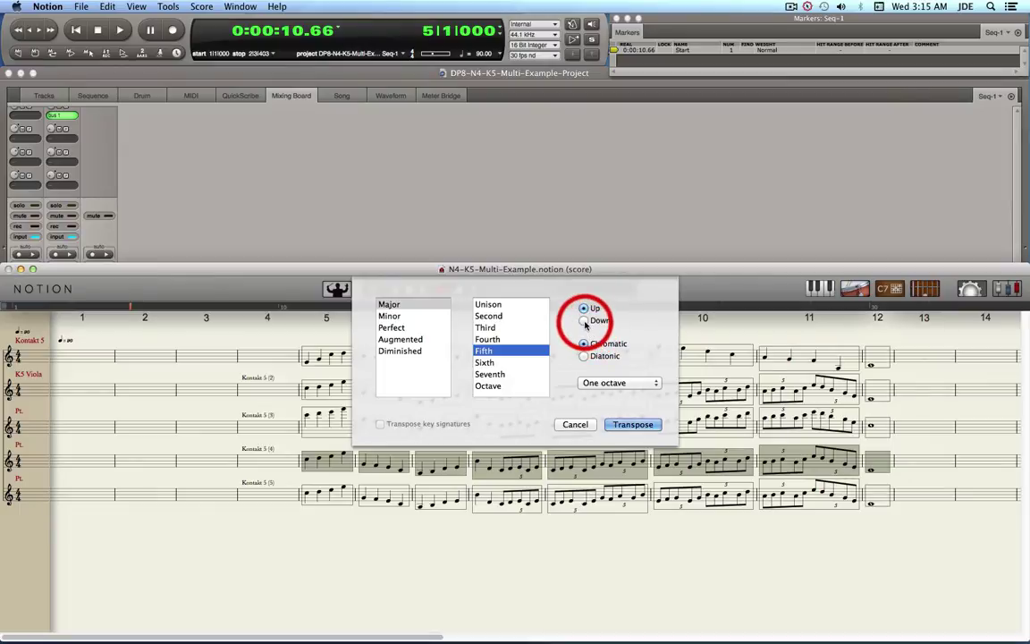
{"action": "left_click", "coordinate": [595, 355]}
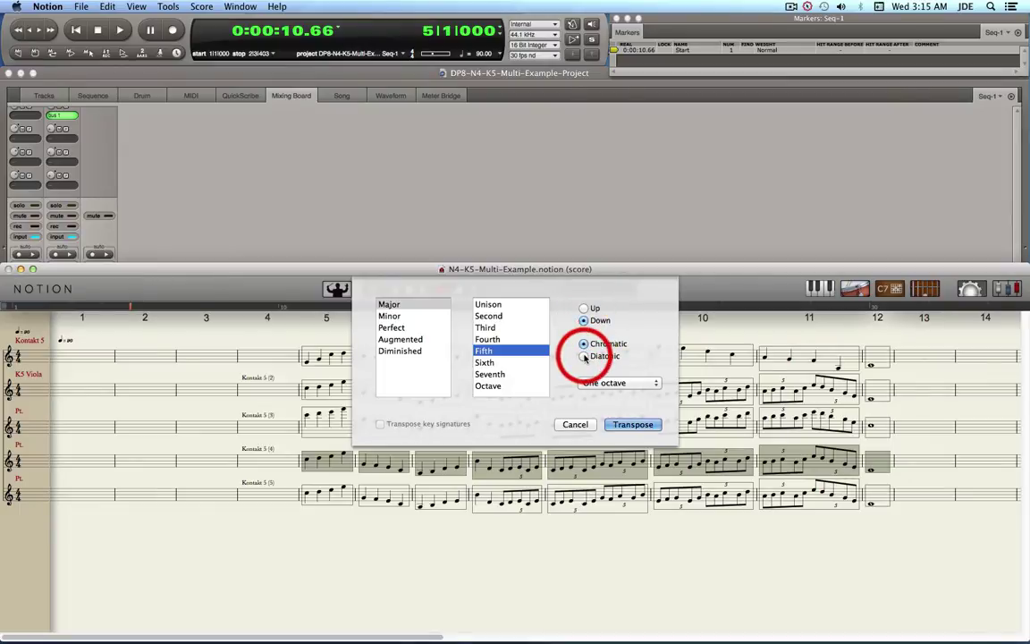
{"action": "left_click", "coordinate": [641, 424]}
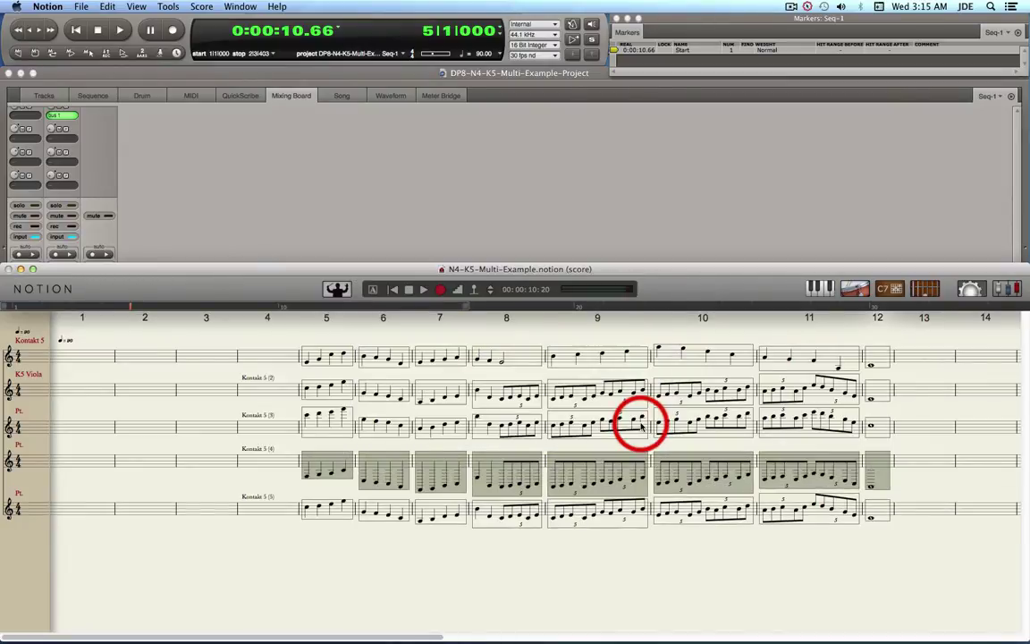
- Transpose the third Part staff's notes in measures 5 to 12 up diatonically by a Sixth with the One octave option
{"action": "mouse_move", "coordinate": [319, 476]}
{"action": "left_mouse_down"}
{"action": "mouse_move", "coordinate": [513, 483]}
{"action": "mouse_move", "coordinate": [444, 463]}
{"action": "mouse_move", "coordinate": [322, 511]}
{"action": "mouse_move", "coordinate": [305, 502]}
{"action": "mouse_move", "coordinate": [718, 496]}
{"action": "mouse_move", "coordinate": [854, 506]}
{"action": "mouse_move", "coordinate": [878, 520]}
{"action": "mouse_move", "coordinate": [786, 600]}
{"action": "mouse_move", "coordinate": [725, 580]}
{"action": "mouse_move", "coordinate": [890, 520]}
{"action": "mouse_move", "coordinate": [545, 487]}
{"action": "mouse_move", "coordinate": [438, 519]}
{"action": "left_mouse_up"}
{"action": "right_click", "coordinate": [438, 519]}
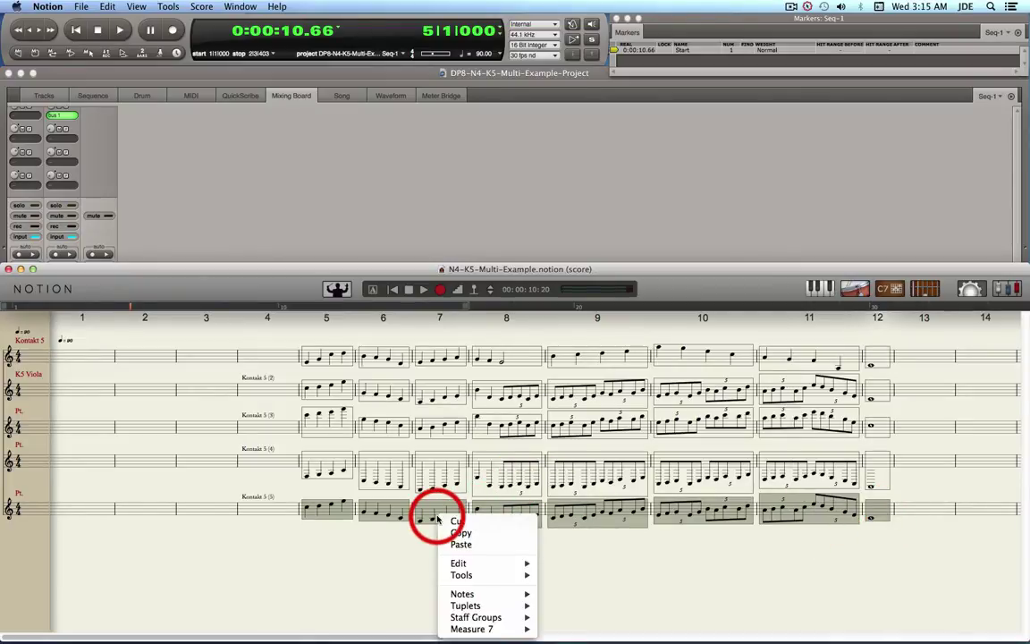
{"action": "mouse_move", "coordinate": [459, 577]}
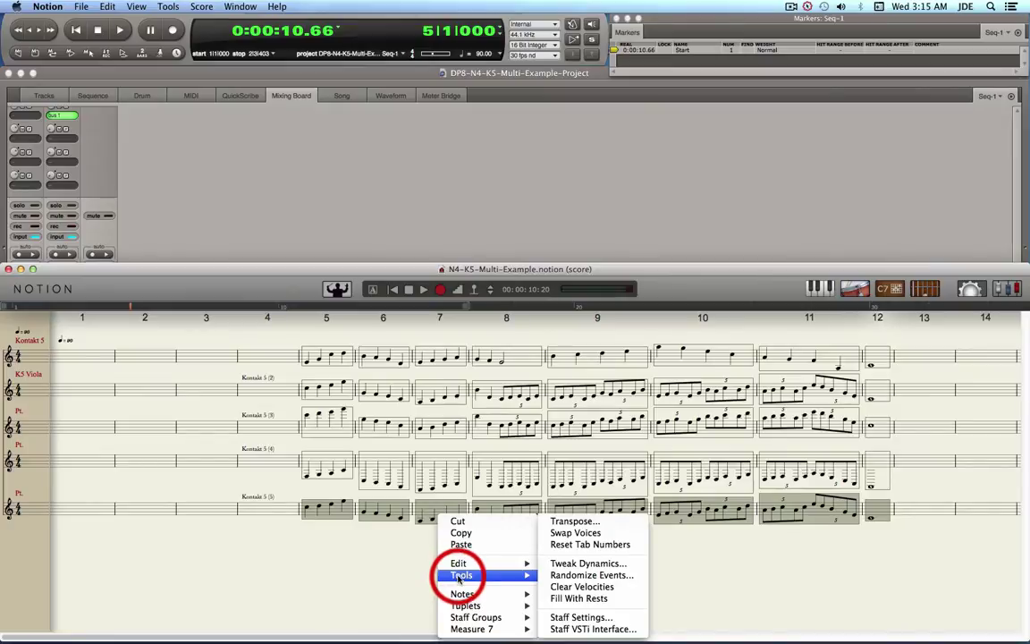
{"action": "left_click", "coordinate": [573, 521]}
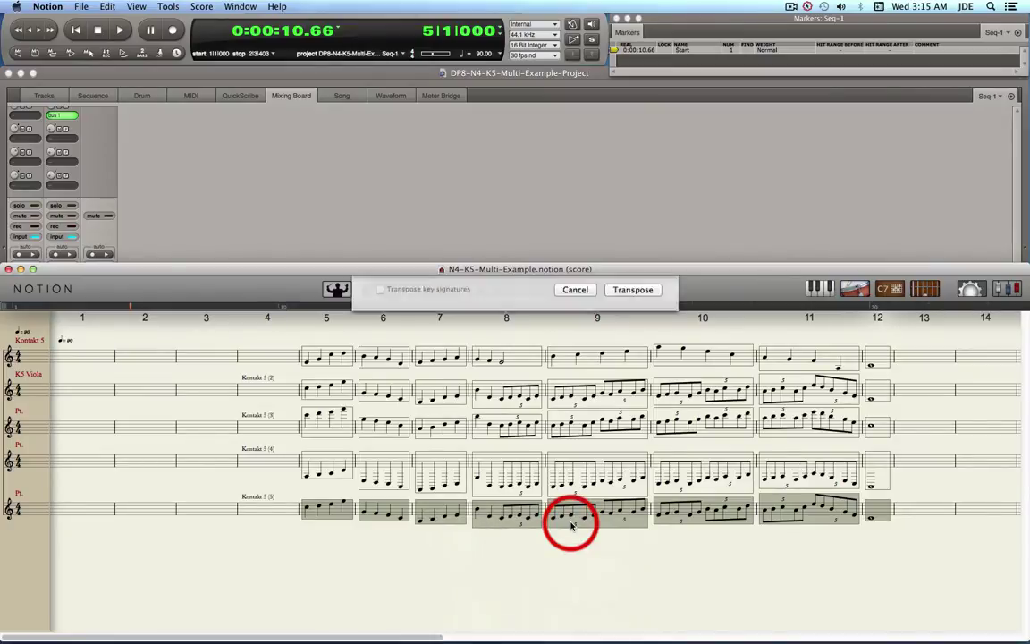
{"action": "left_click", "coordinate": [484, 362]}
{"action": "left_click", "coordinate": [583, 309]}
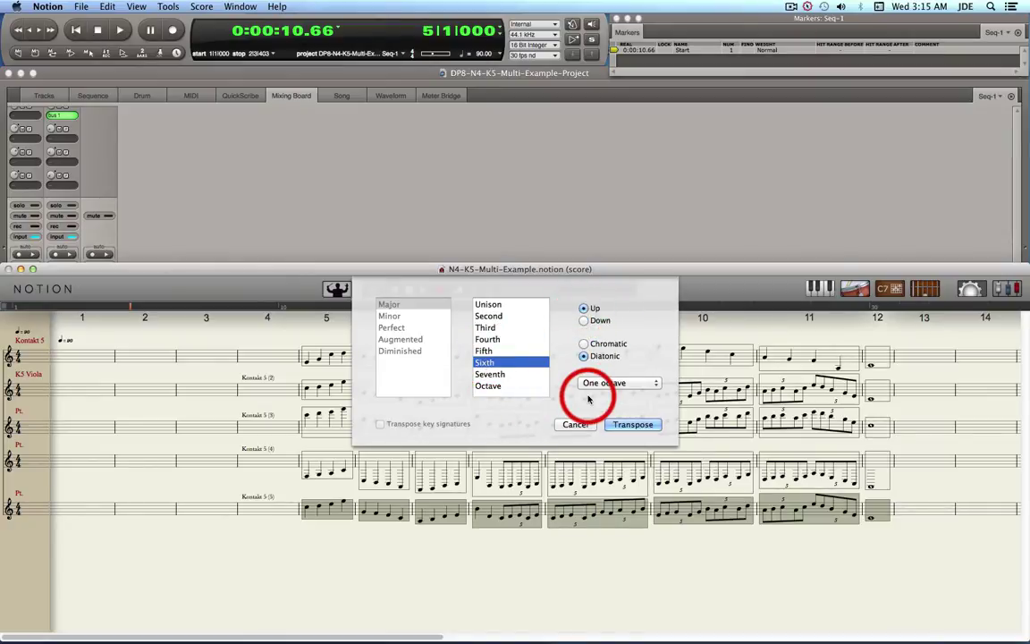
{"action": "left_click", "coordinate": [631, 425]}
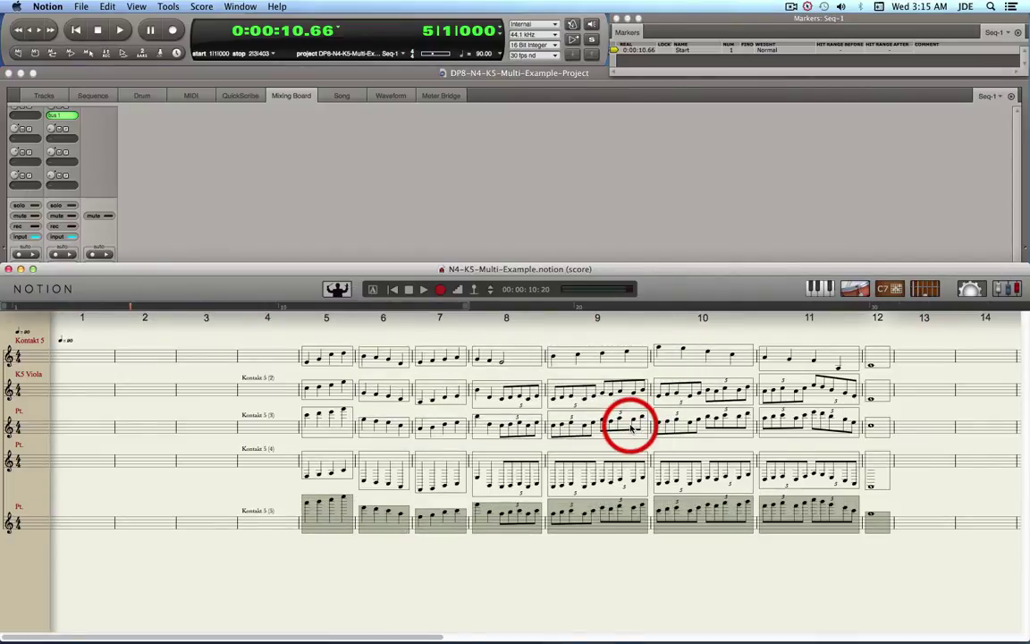
{"action": "left_click", "coordinate": [370, 498]}
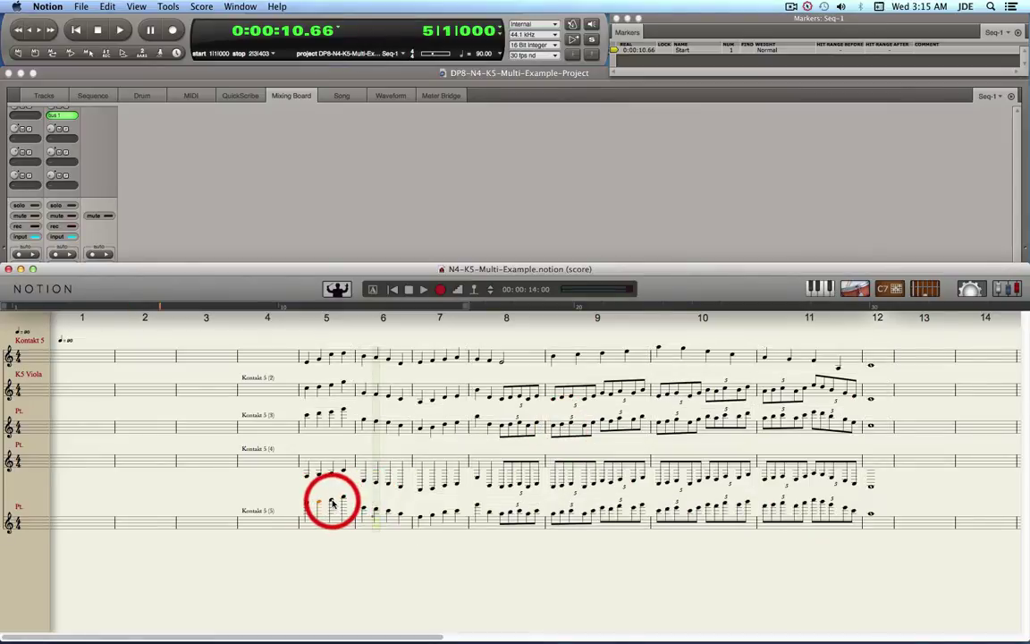
- Transpose the third Part staff's notes in measures 5 to 12 down diatonically by a Seventh with the One octave option
{"action": "left_click_drag", "start_coordinate": [304, 506], "coordinate": [877, 520]}
{"action": "right_click", "coordinate": [665, 523]}
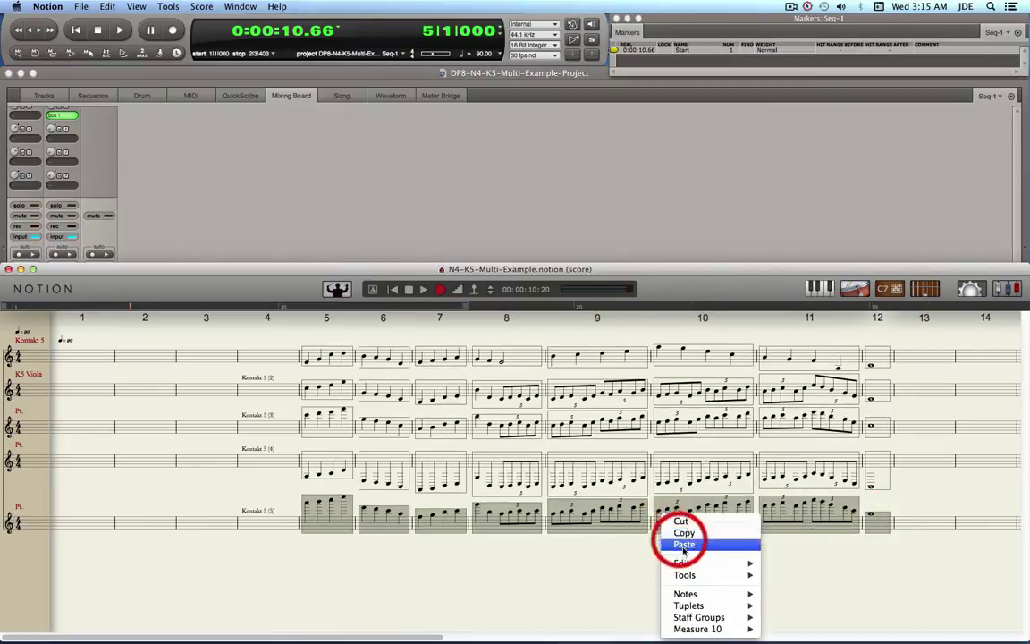
{"action": "mouse_move", "coordinate": [717, 576]}
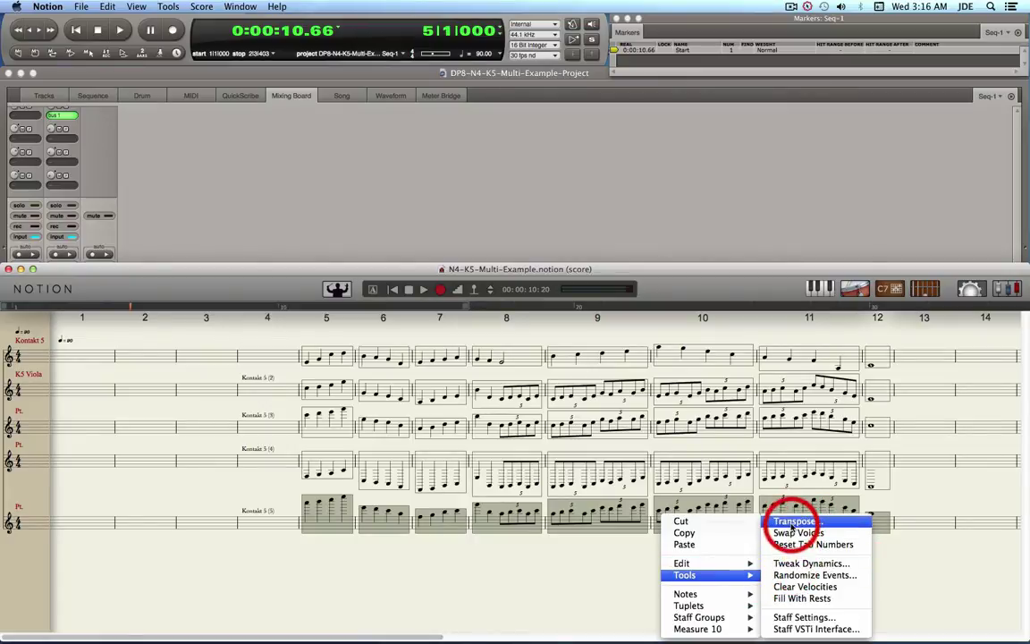
{"action": "left_click", "coordinate": [792, 521]}
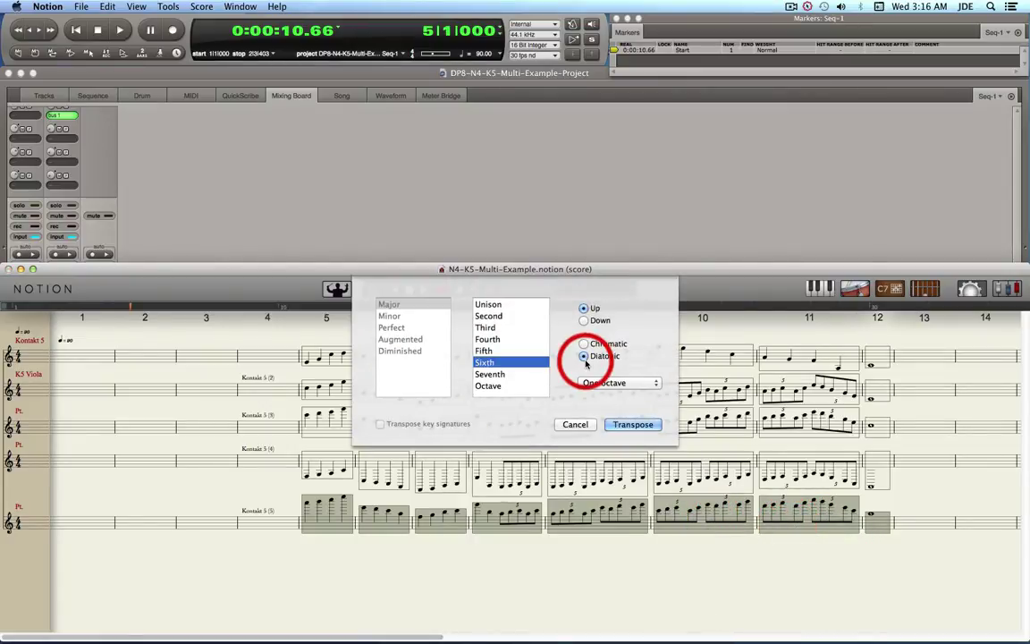
{"action": "left_click", "coordinate": [583, 327]}
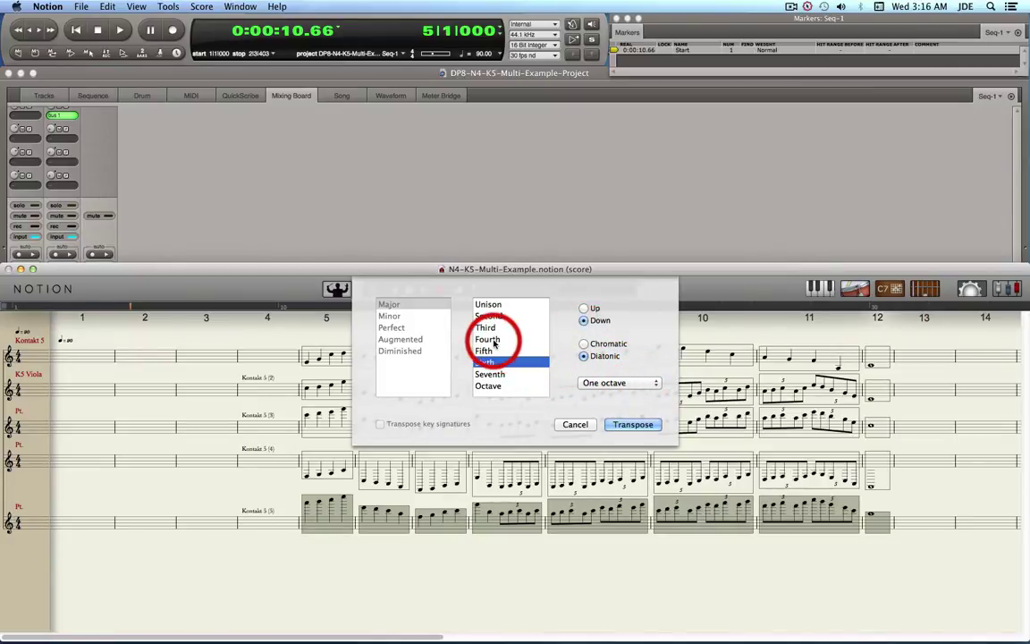
{"action": "left_click", "coordinate": [489, 375]}
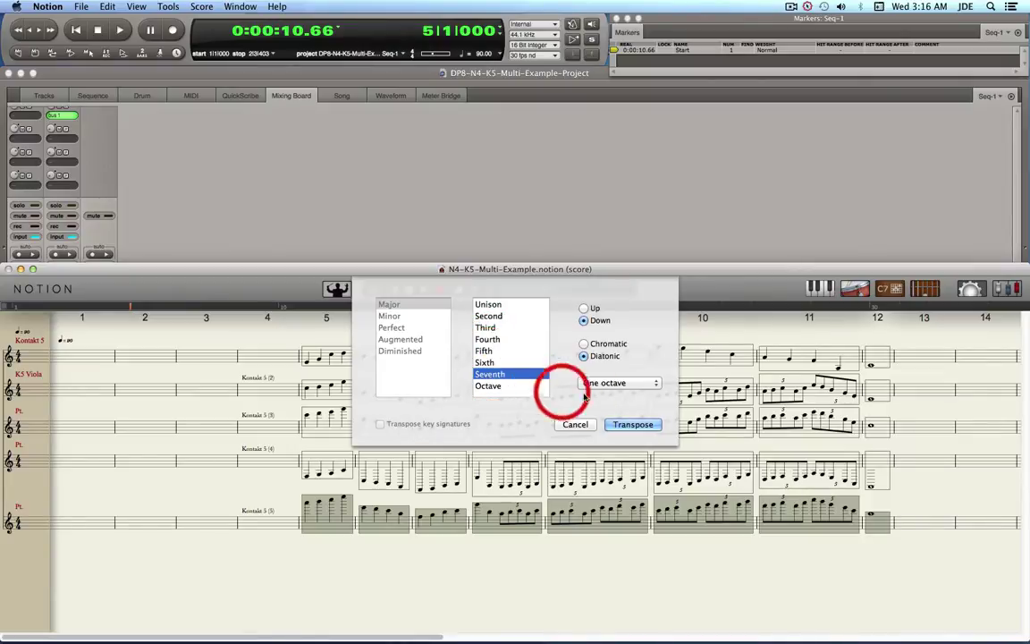
{"action": "left_click", "coordinate": [633, 425]}
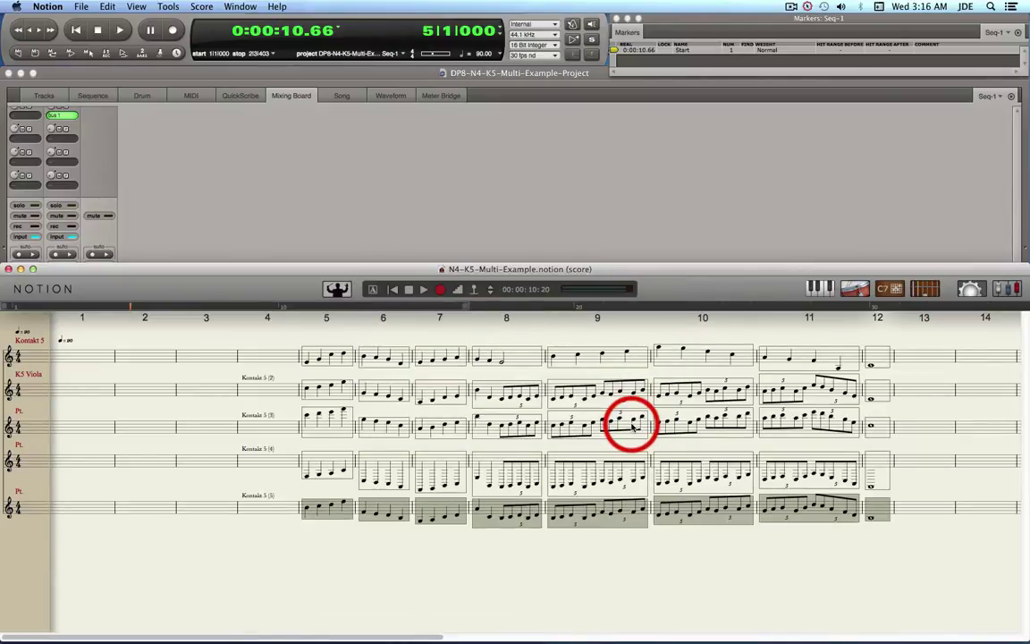
- Place the Notion cursor at measure 5, play from the Start marker in Digital Performer, and stop at measure 8
{"action": "left_click", "coordinate": [305, 512]}
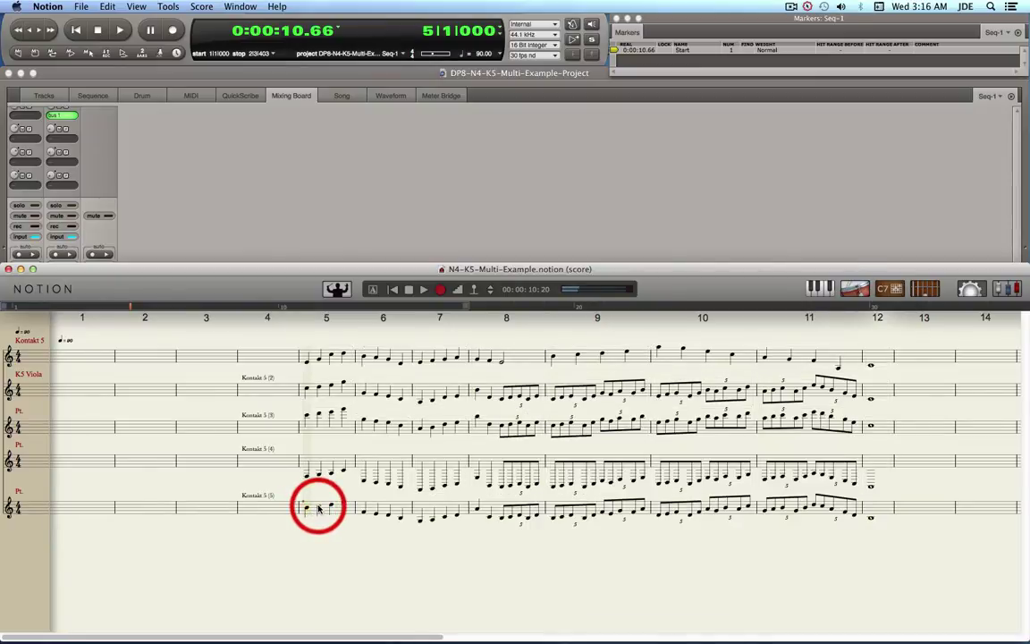
{"action": "left_click", "coordinate": [304, 356]}
{"action": "left_click_drag", "start_coordinate": [305, 356], "coordinate": [313, 366]}
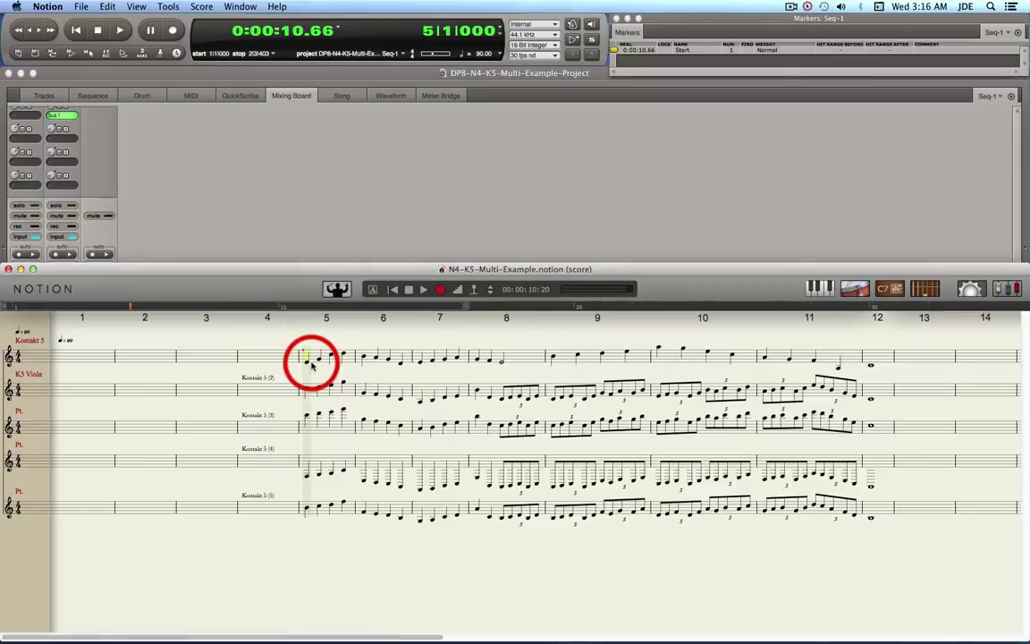
{"action": "left_click_drag", "start_coordinate": [312, 365], "coordinate": [312, 374]}
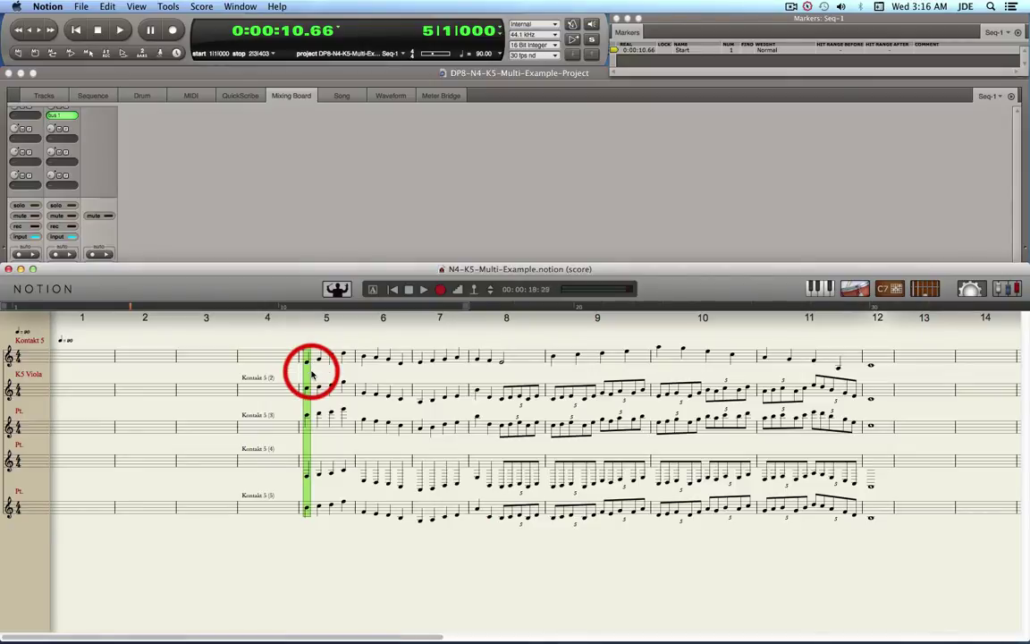
{"action": "left_click", "coordinate": [618, 55]}
{"action": "left_click", "coordinate": [120, 42]}
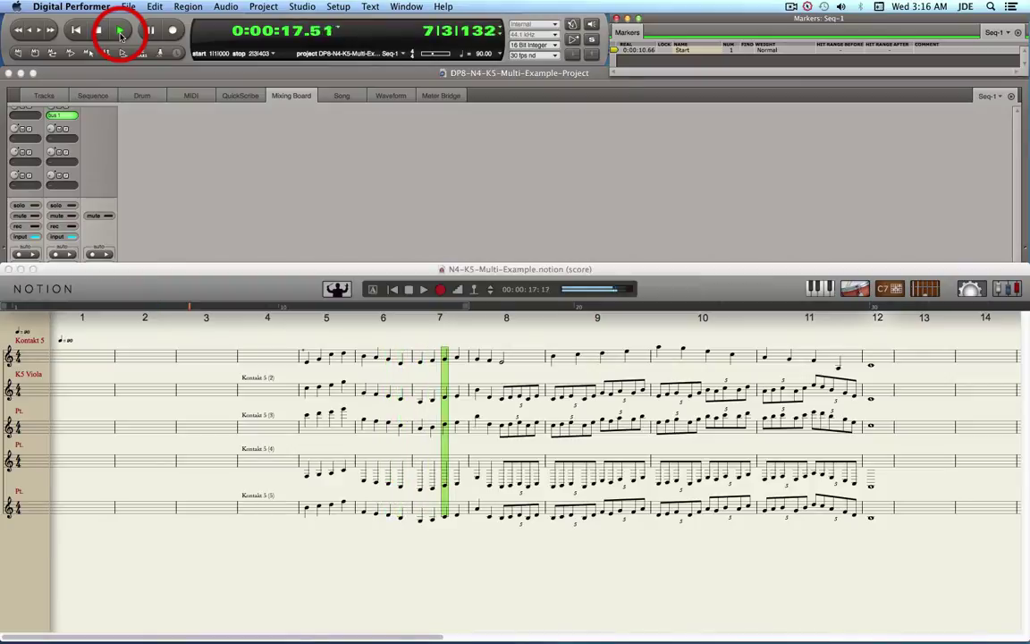
{"action": "key", "text": "space"}
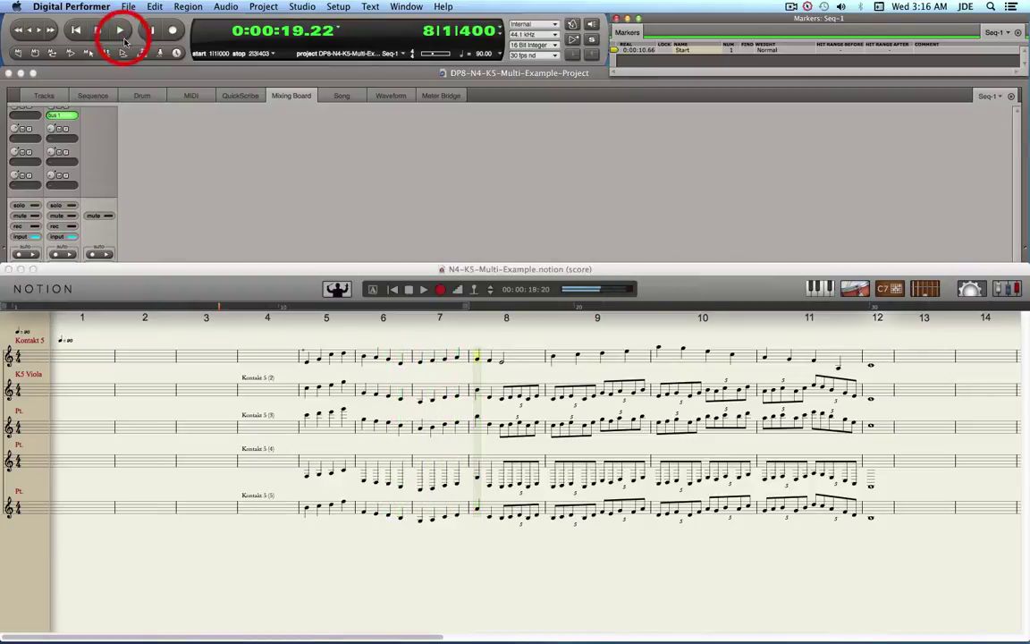
- Cut the first Part staff's notes in measures 5 to 12 and paste them starting at measure 7
{"action": "left_click", "coordinate": [306, 412]}
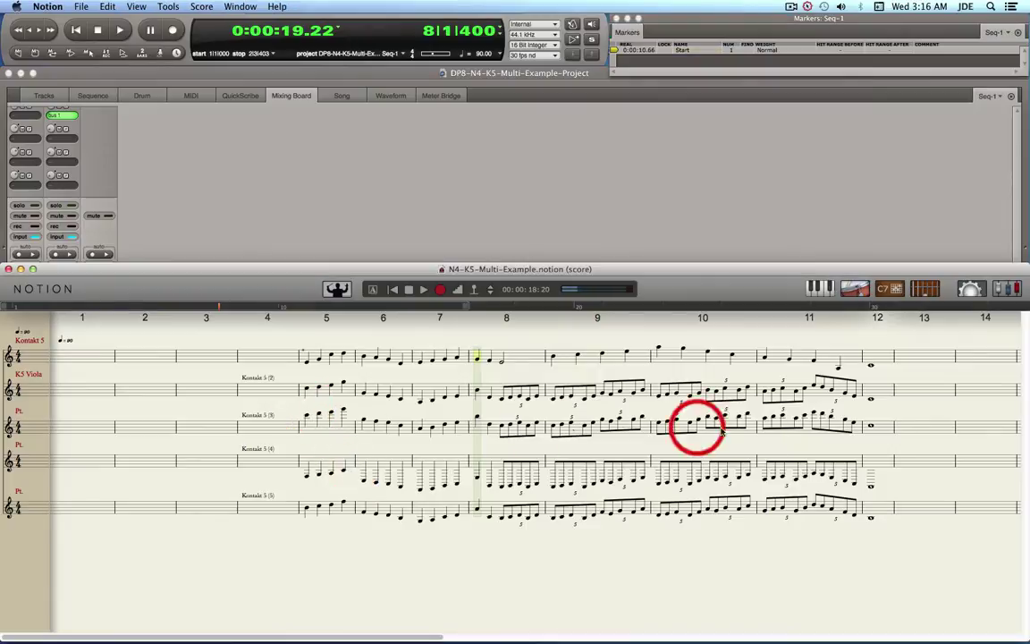
{"action": "left_click_drag", "start_coordinate": [304, 411], "coordinate": [882, 432]}
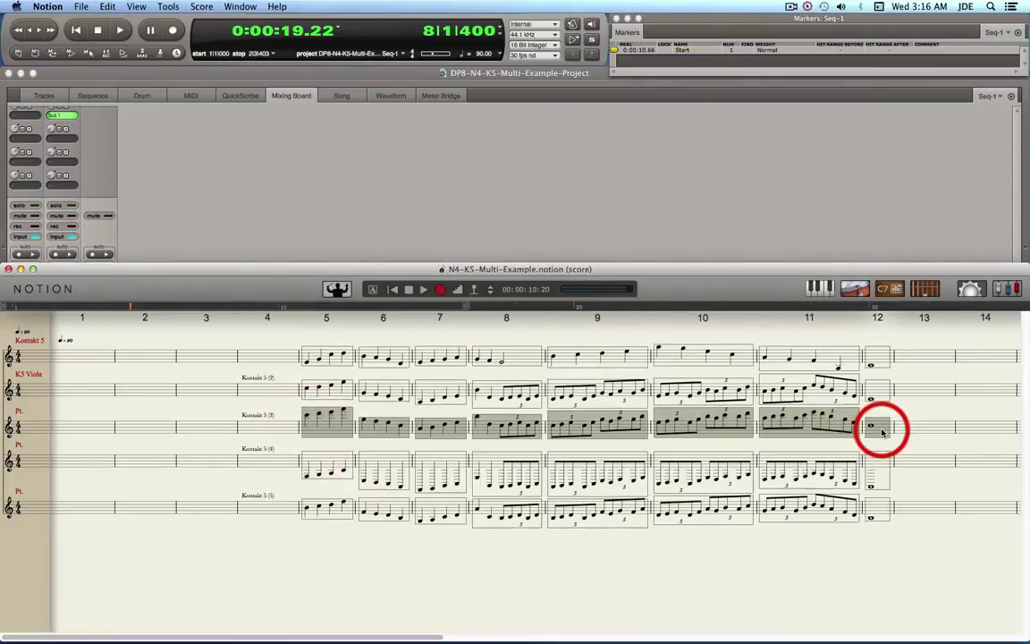
{"action": "key", "text": "Delete"}
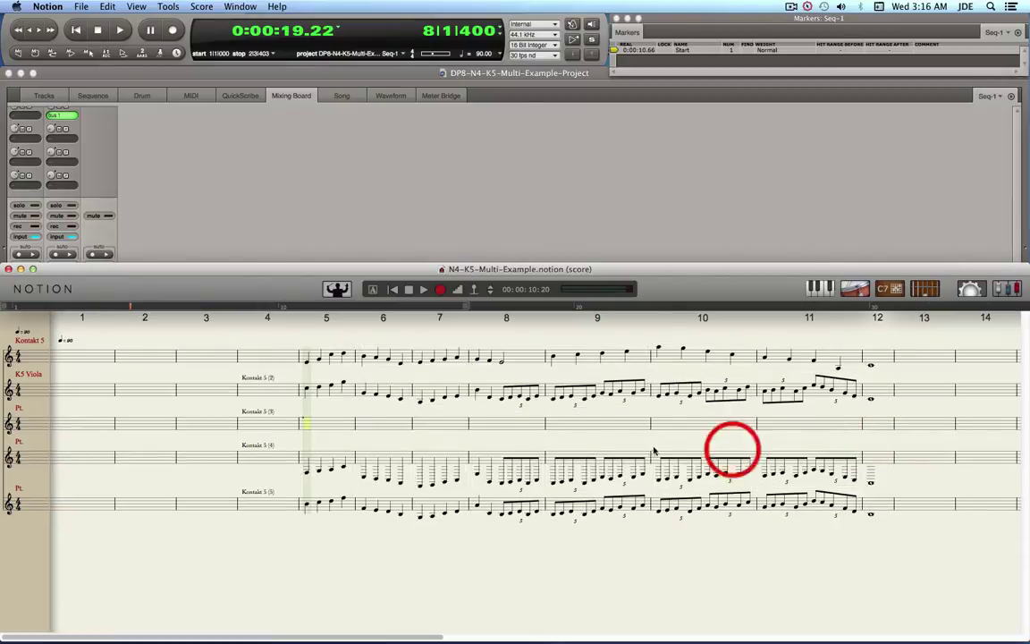
{"action": "left_click", "coordinate": [421, 426]}
{"action": "key", "text": "cmd+v"}
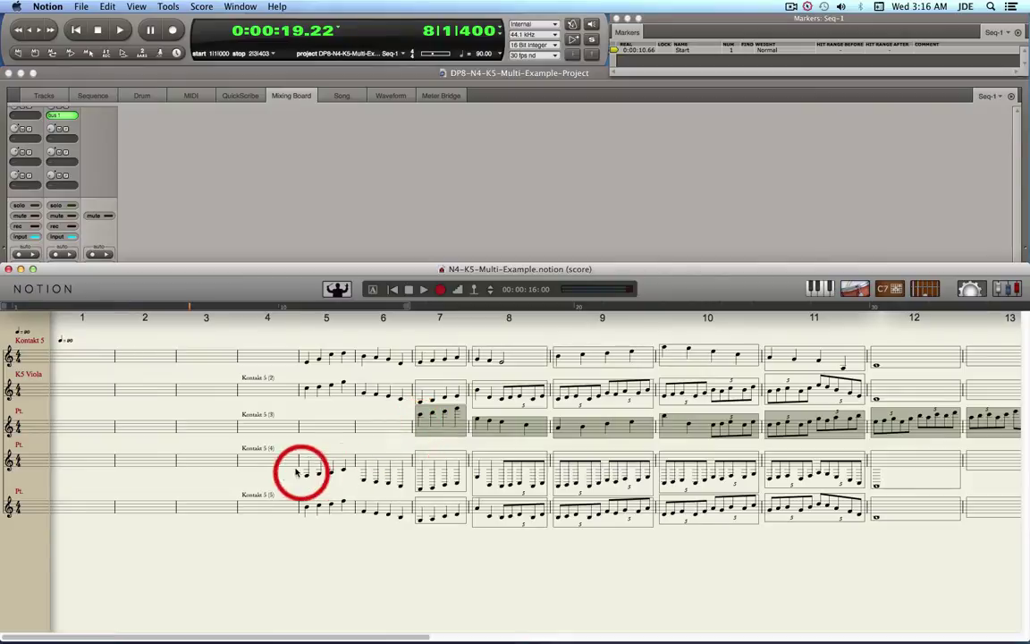
- Cut the second Part staff's notes in measures 5 to 12 and paste them starting at measure 6
{"action": "left_click_drag", "start_coordinate": [305, 456], "coordinate": [881, 469]}
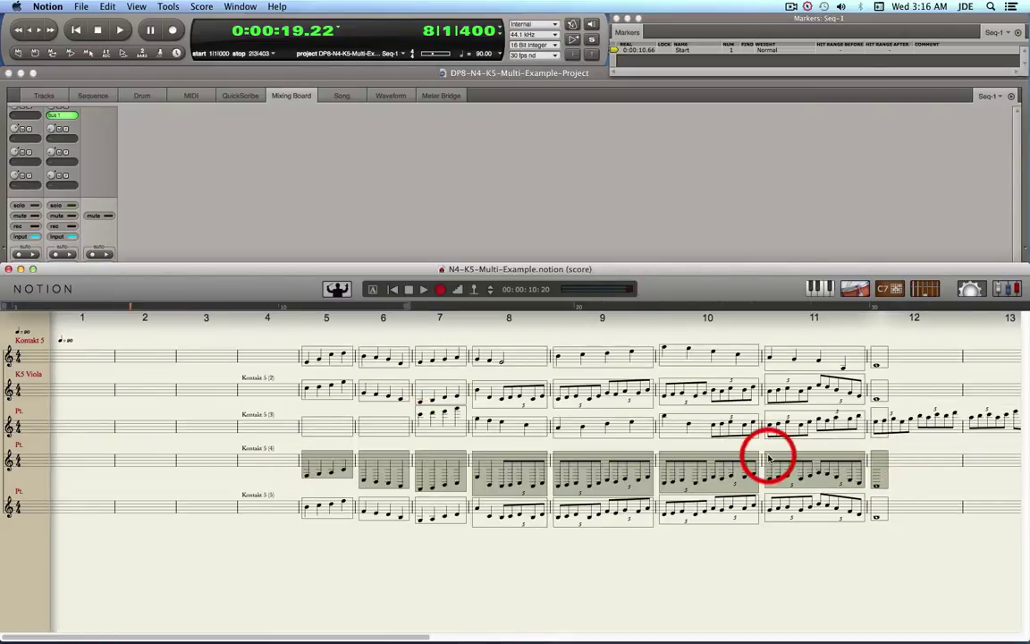
{"action": "key", "text": "Delete"}
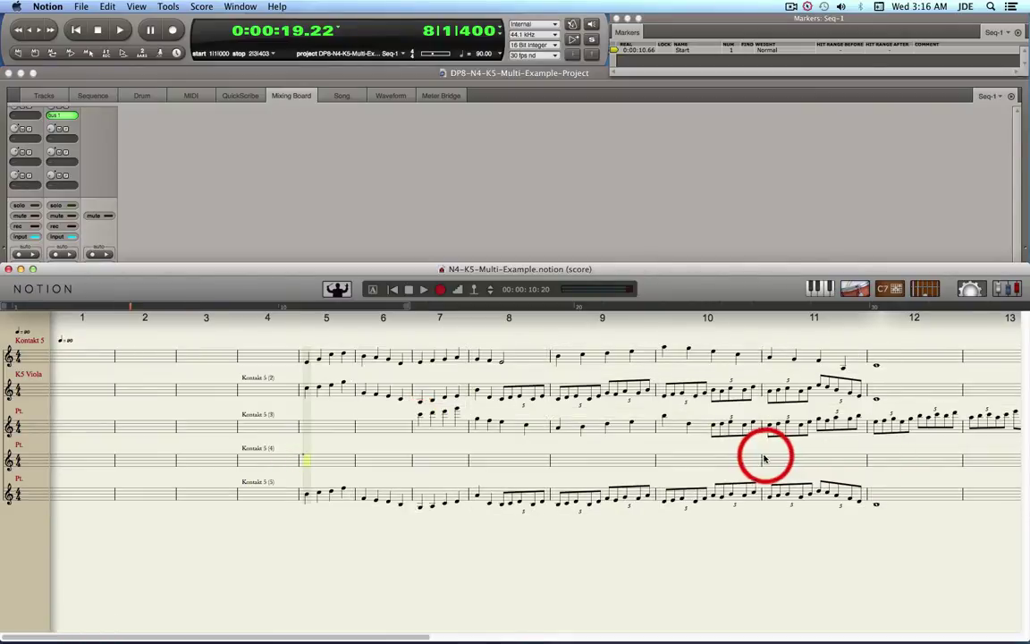
{"action": "left_click", "coordinate": [364, 463]}
{"action": "key", "text": "super+v"}
- Cut the third Part staff's notes in measures 5 to 12 and paste them starting at measure 8
{"action": "left_click_drag", "start_coordinate": [299, 503], "coordinate": [899, 522]}
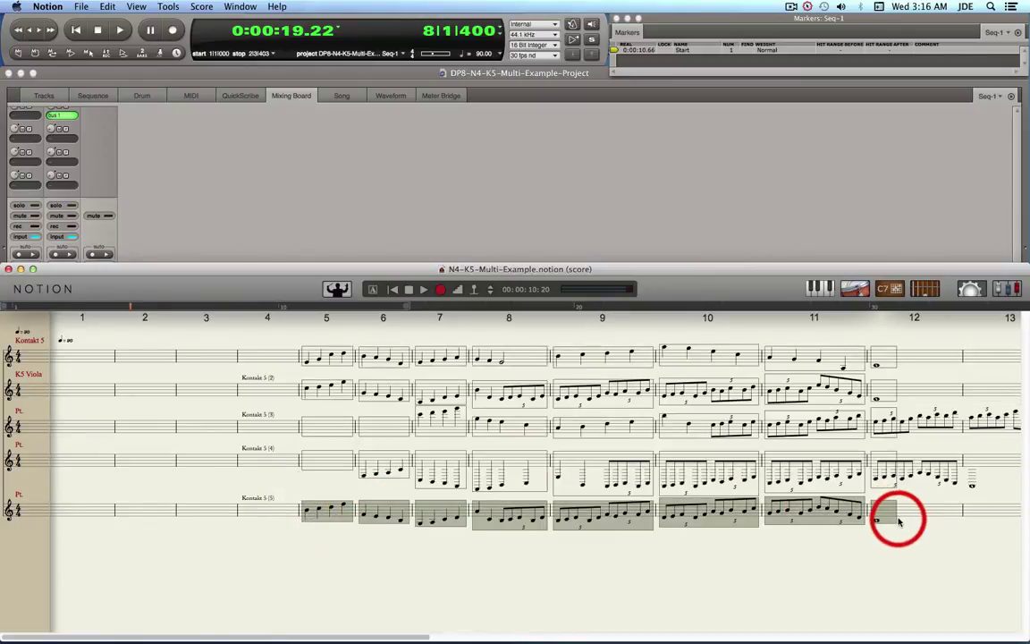
{"action": "key", "text": "Delete"}
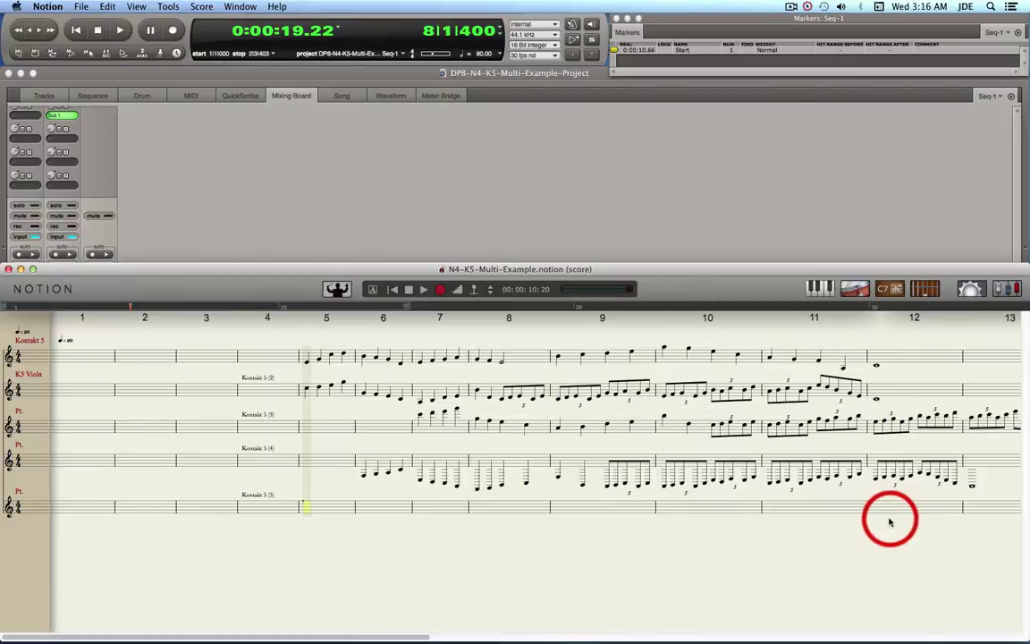
{"action": "left_click", "coordinate": [511, 510]}
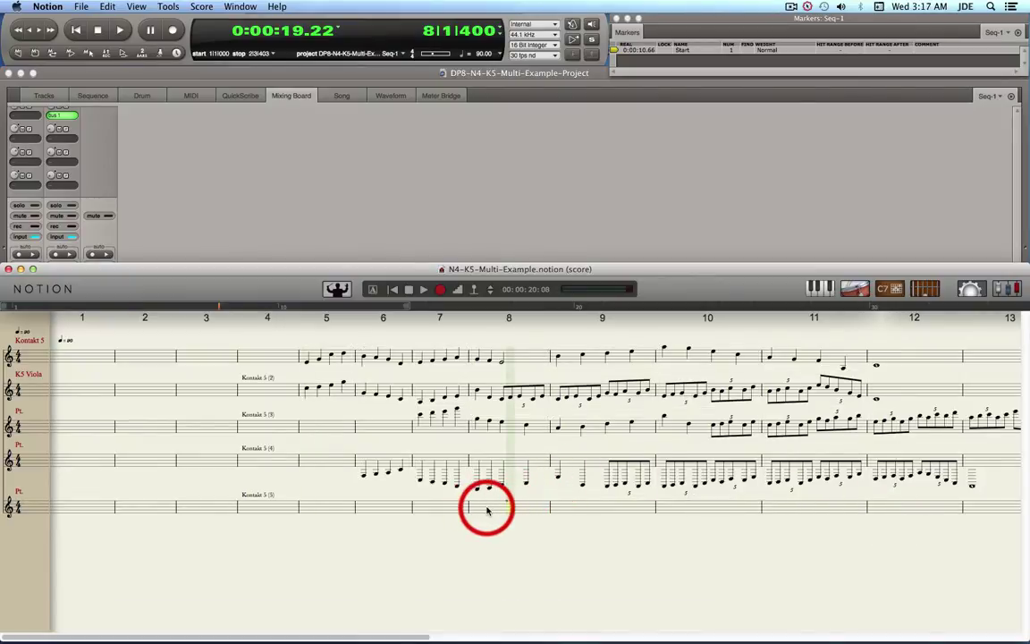
{"action": "key", "text": "super+v"}
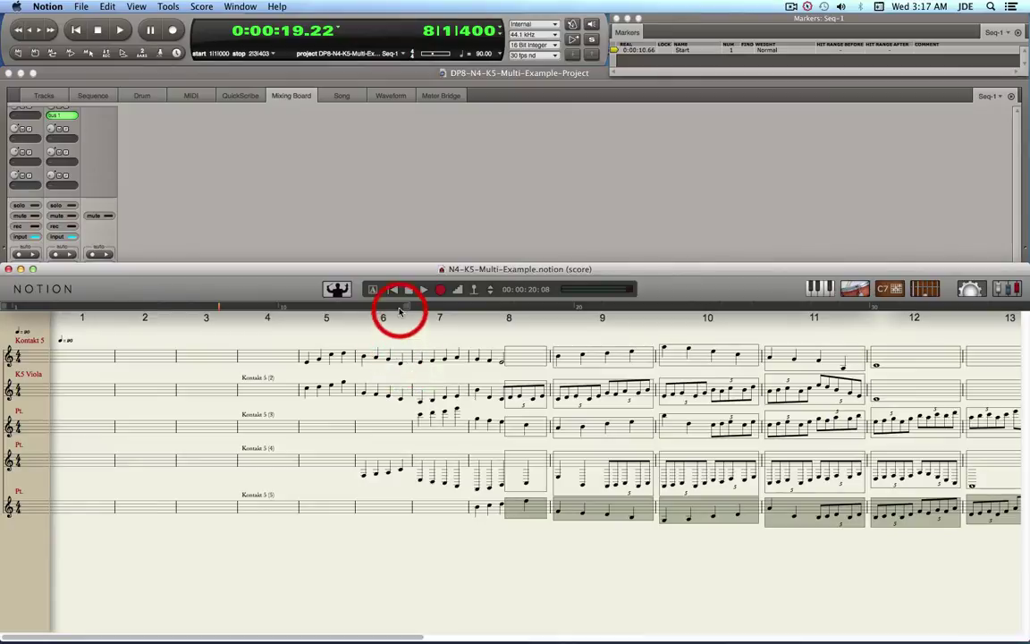
- Play the staggered entries from the Start marker in Digital Performer and stop during measure 7
{"action": "left_click", "coordinate": [616, 51]}
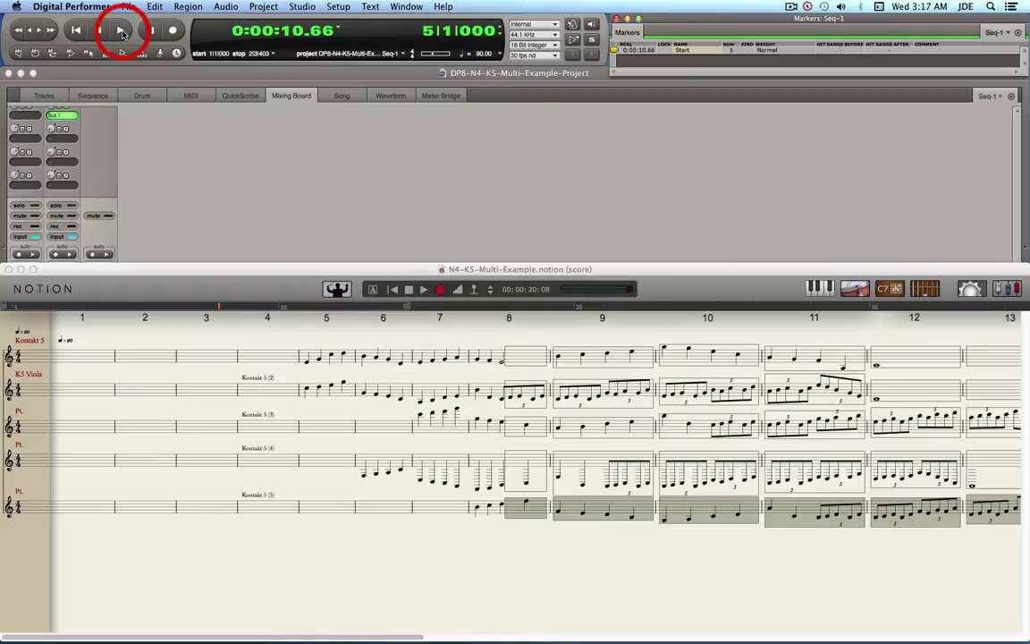
{"action": "left_click", "coordinate": [123, 32]}
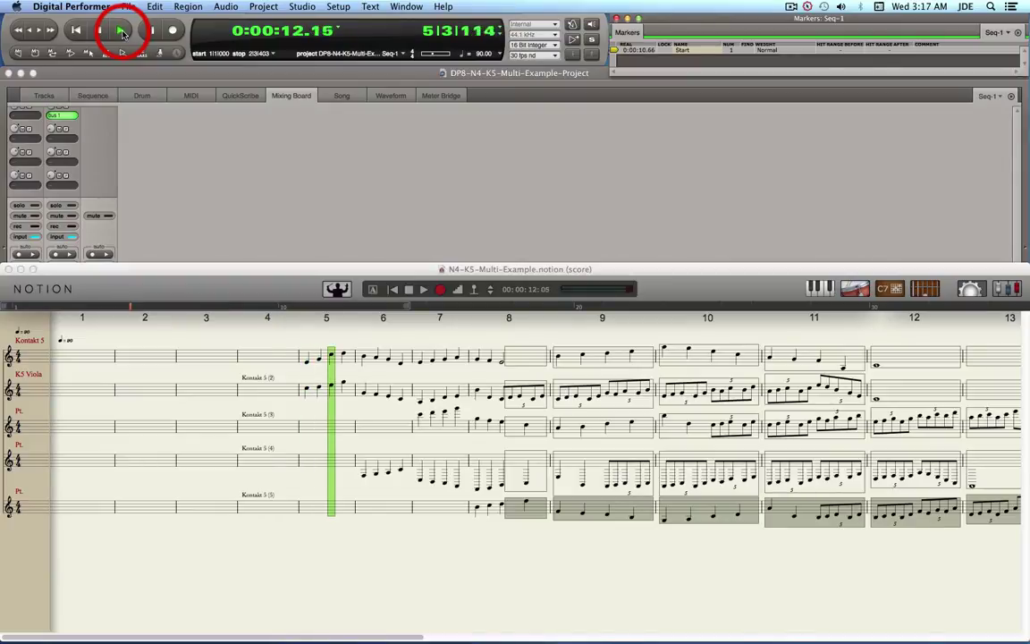
{"action": "left_click", "coordinate": [310, 407]}
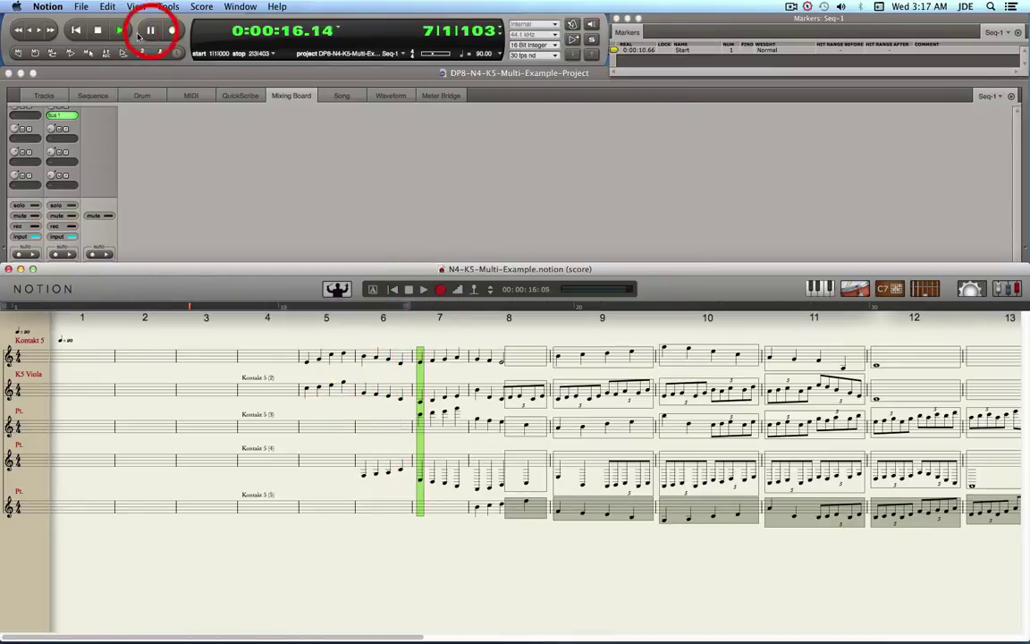
{"action": "left_click", "coordinate": [100, 33]}
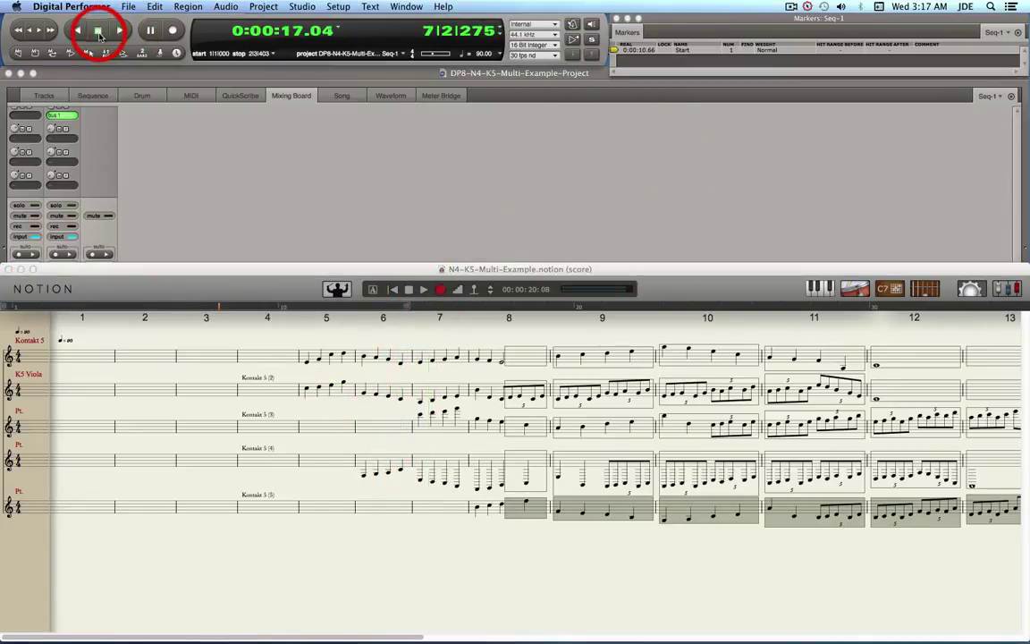
- Return both playback positions to measure 5 and play the staggered parts through to measure 16
{"action": "left_click", "coordinate": [307, 357]}
{"action": "left_click", "coordinate": [307, 357]}
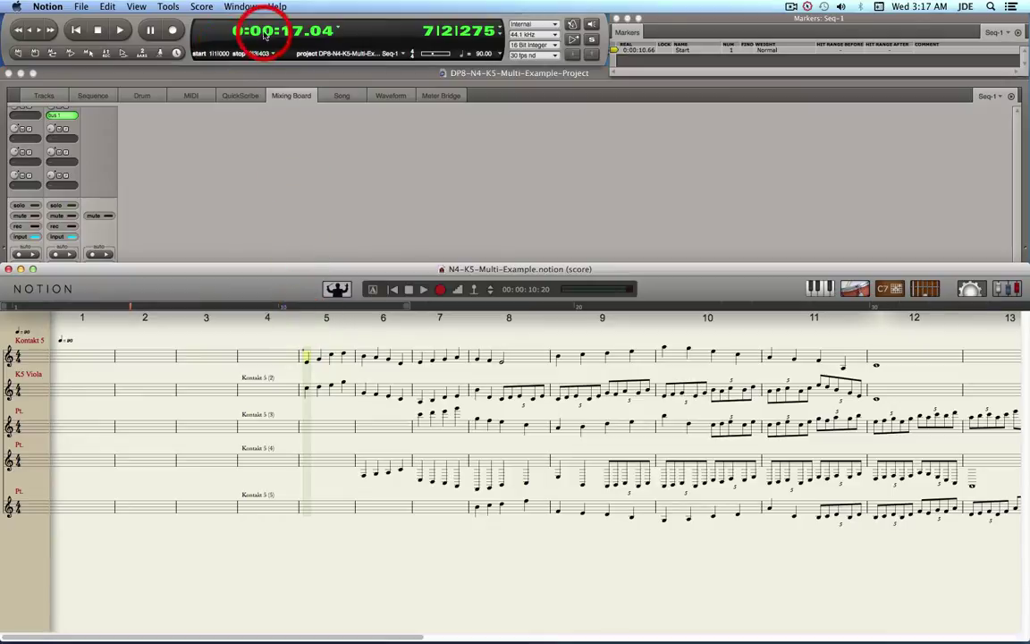
{"action": "left_click", "coordinate": [622, 49]}
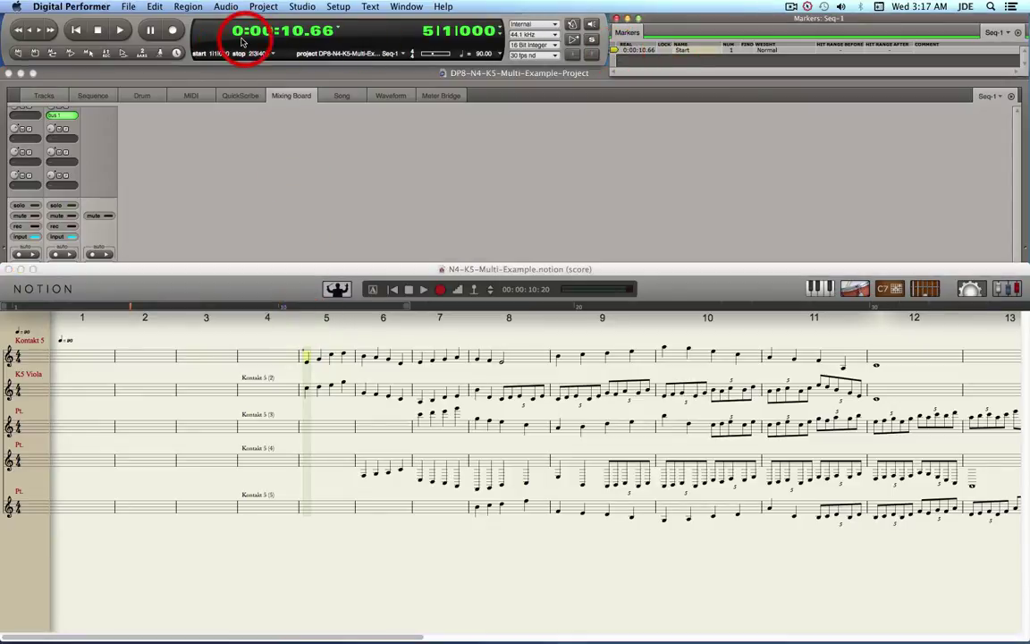
{"action": "left_click", "coordinate": [123, 34]}
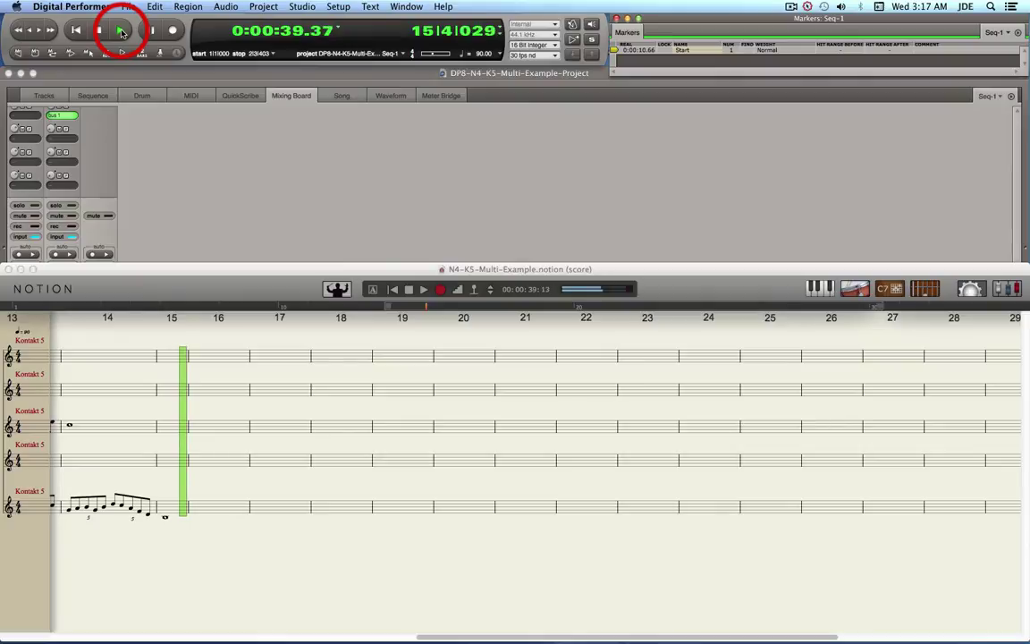
{"action": "left_click", "coordinate": [122, 31]}
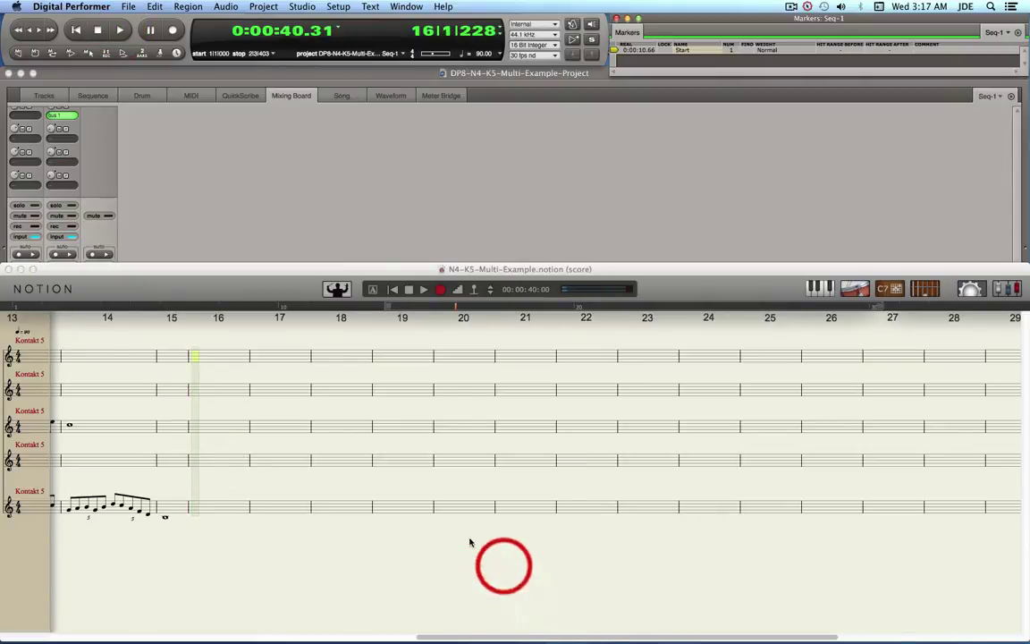
- Add a whole note just below the third Part staff in measure 16, following its final whole note
{"action": "mouse_move", "coordinate": [391, 460]}
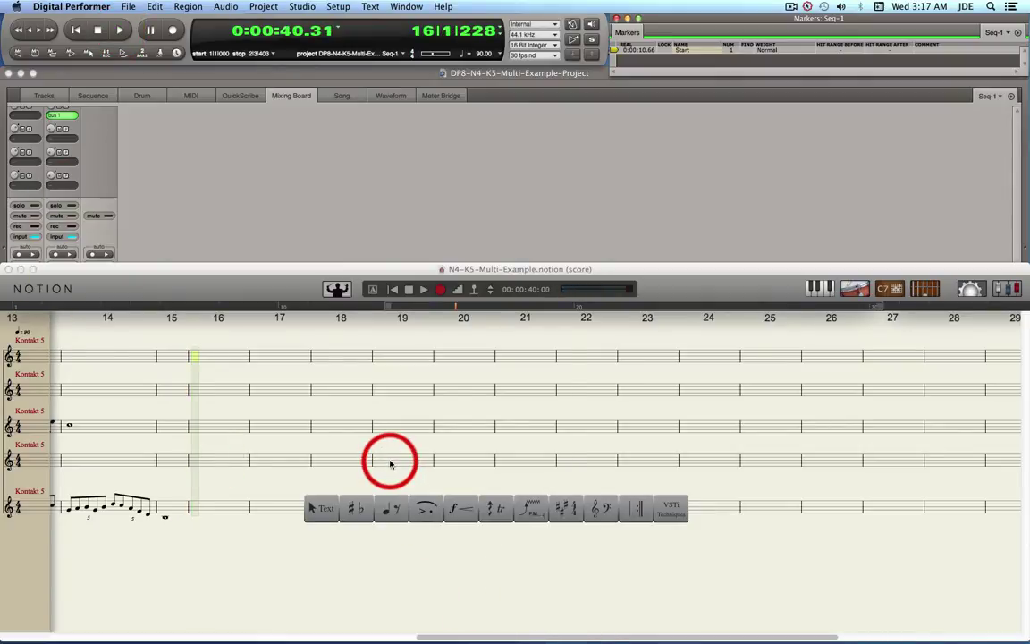
{"action": "left_click", "coordinate": [387, 512]}
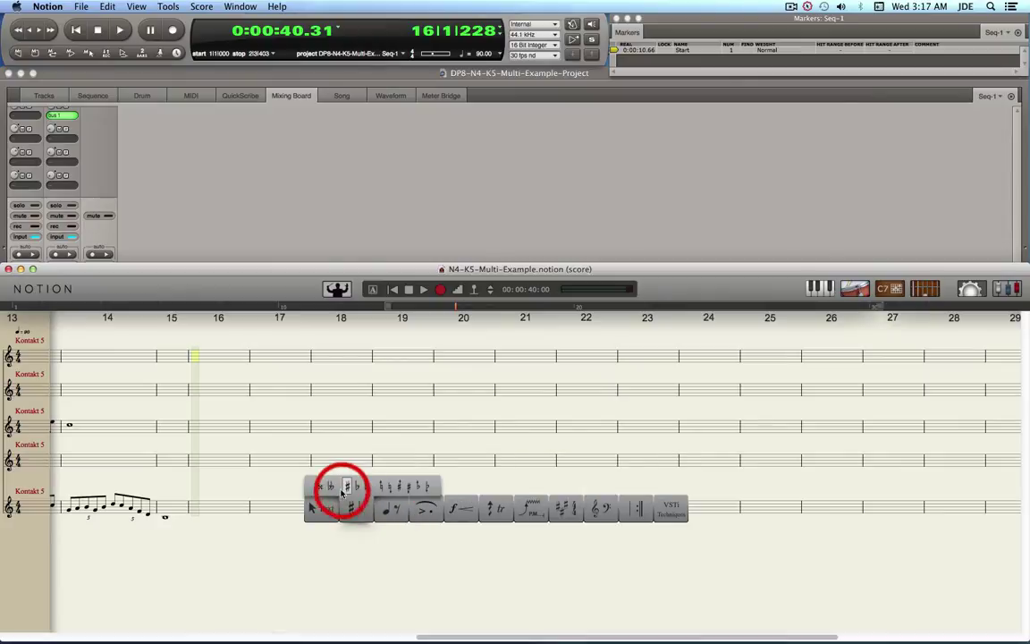
{"action": "mouse_move", "coordinate": [382, 517]}
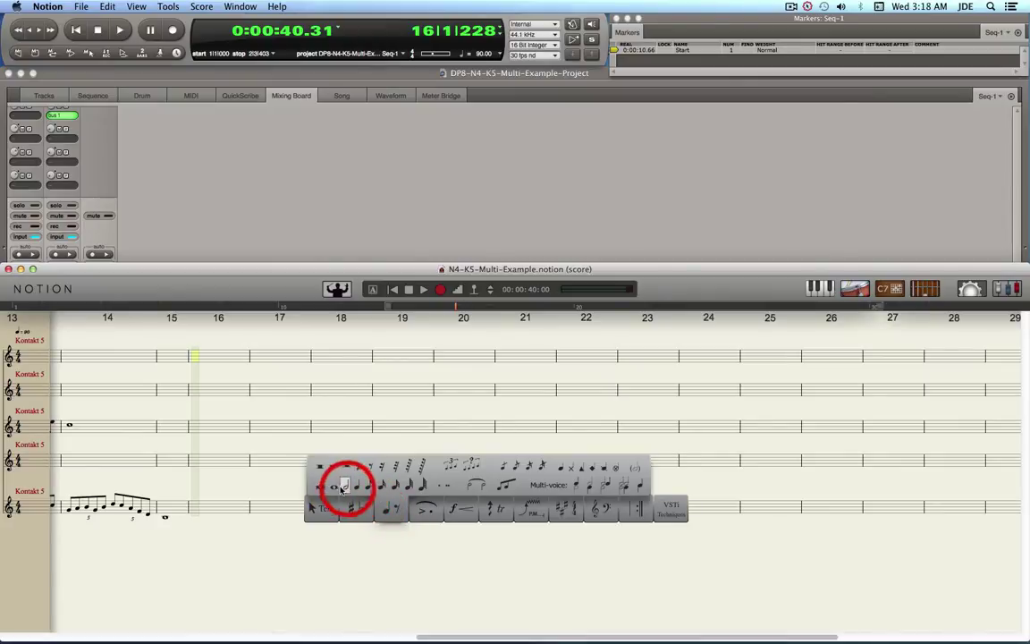
{"action": "left_click", "coordinate": [194, 511]}
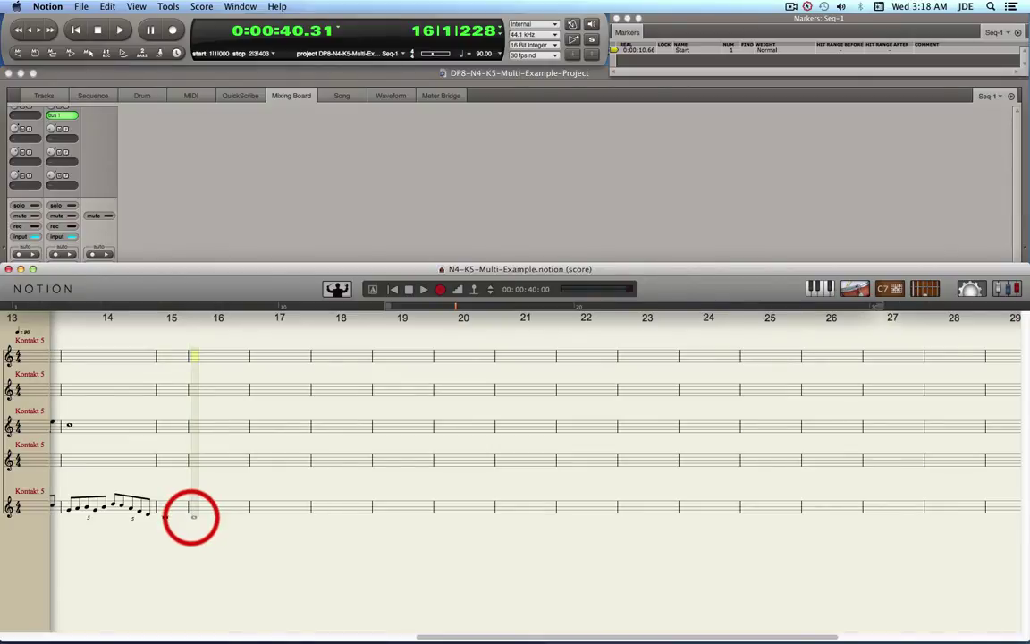
{"action": "left_click", "coordinate": [193, 515]}
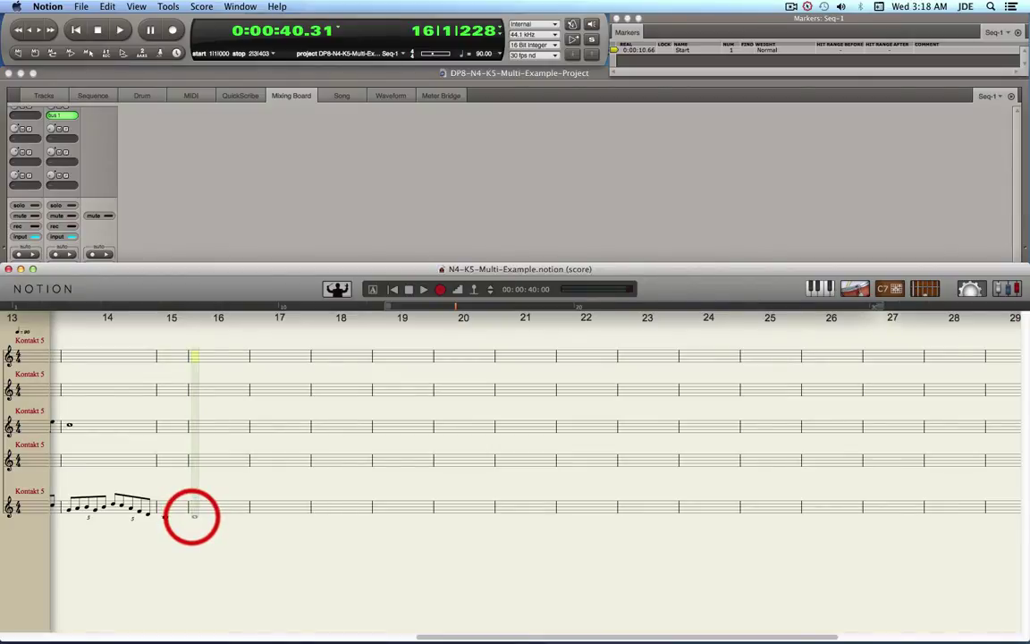
{"action": "left_click", "coordinate": [194, 516]}
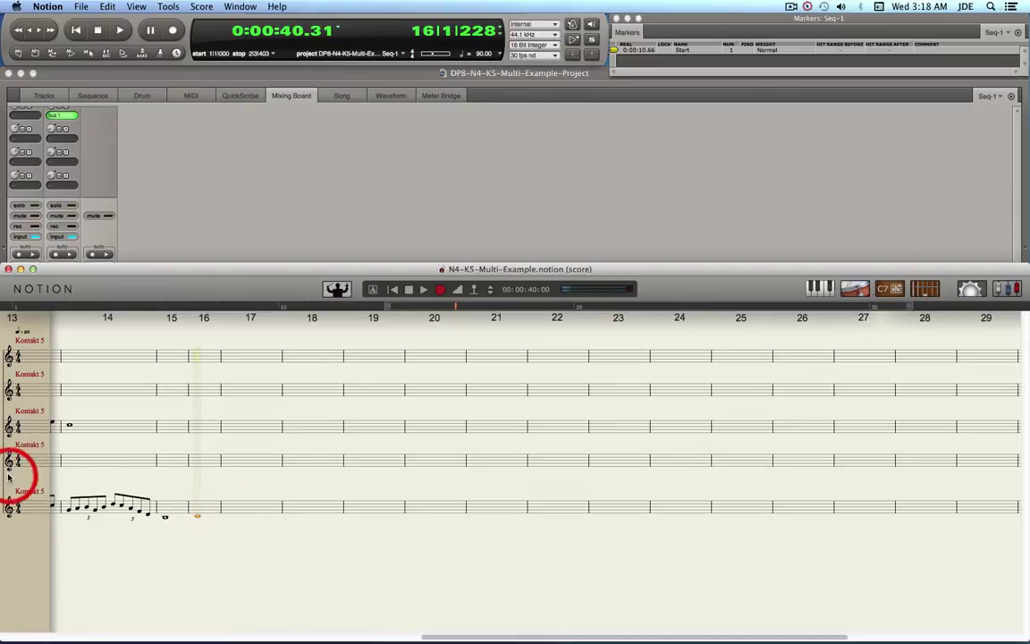
- Play the staggered parts from the Start marker into measure 19 in Digital Performer, and return Notion's playback position to measure 5
{"action": "left_click", "coordinate": [69, 428]}
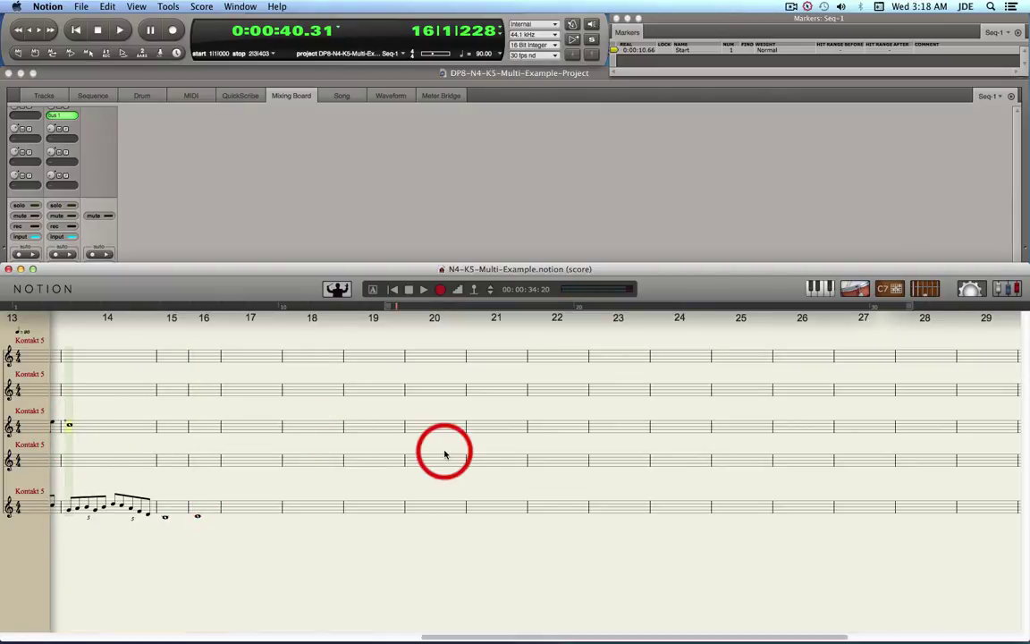
{"action": "left_click", "coordinate": [617, 54]}
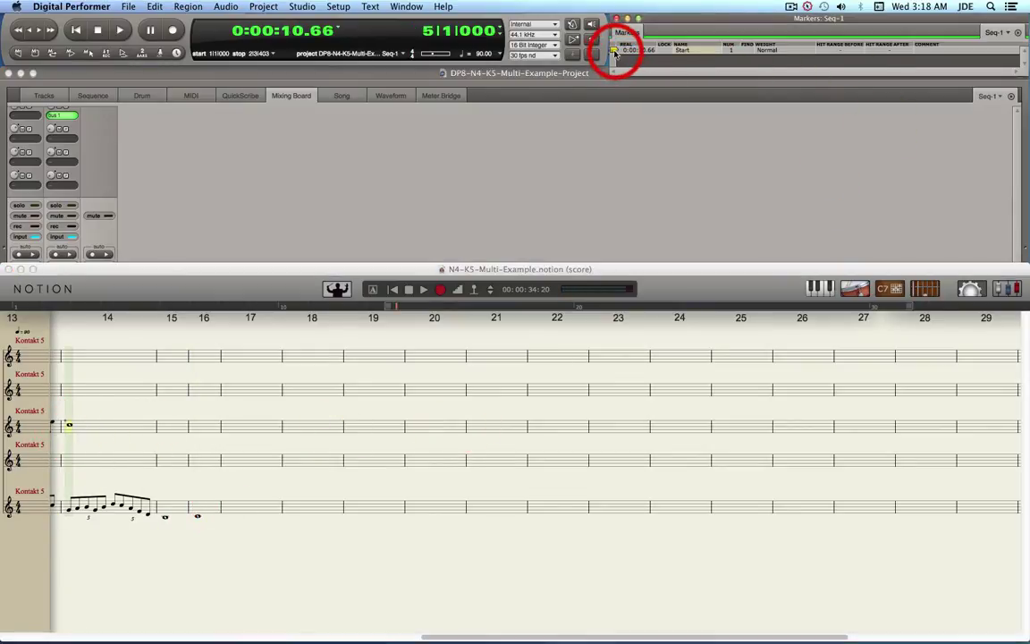
{"action": "left_click", "coordinate": [120, 32]}
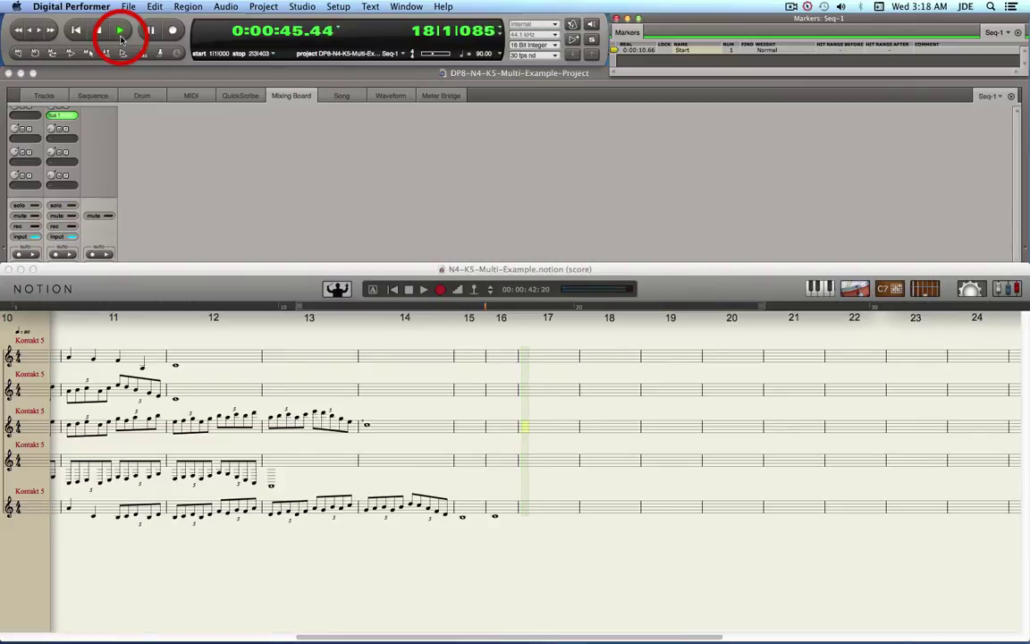
{"action": "right_click", "coordinate": [100, 36]}
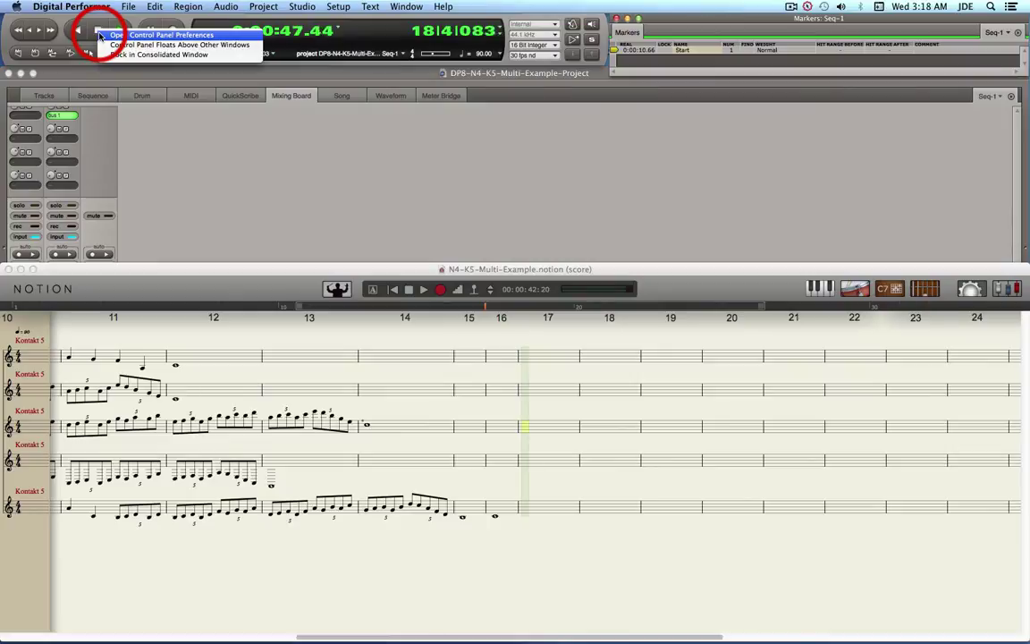
{"action": "left_click", "coordinate": [94, 30]}
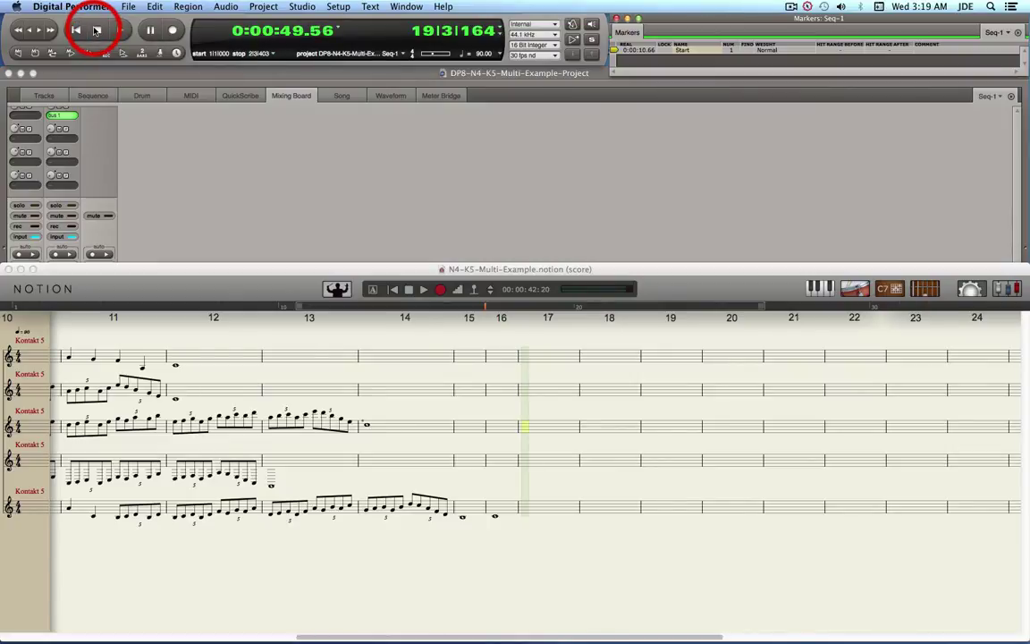
{"action": "left_click", "coordinate": [392, 291]}
{"action": "left_click", "coordinate": [392, 292]}
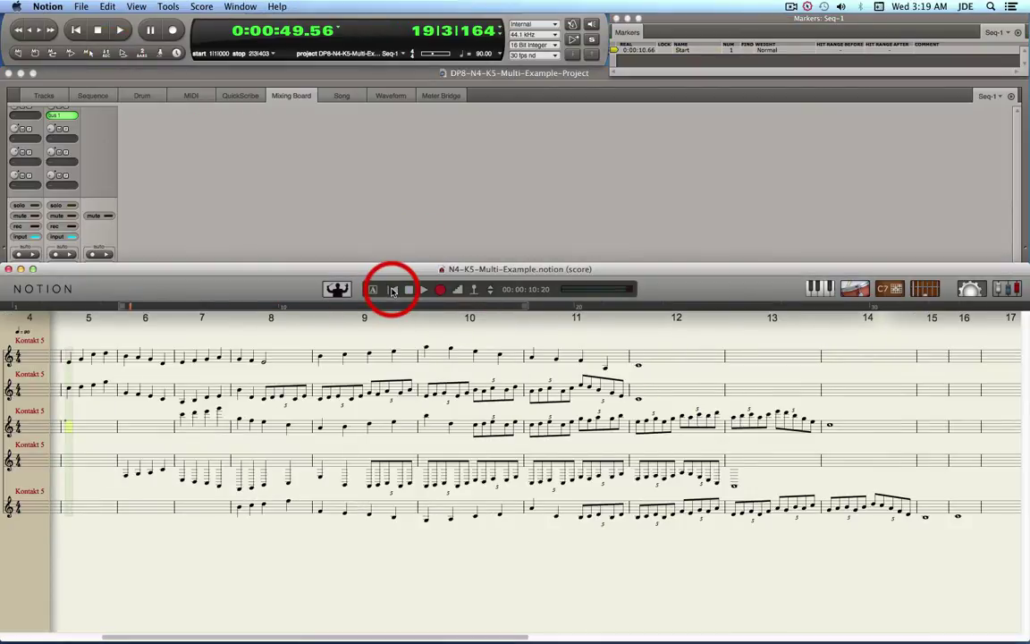